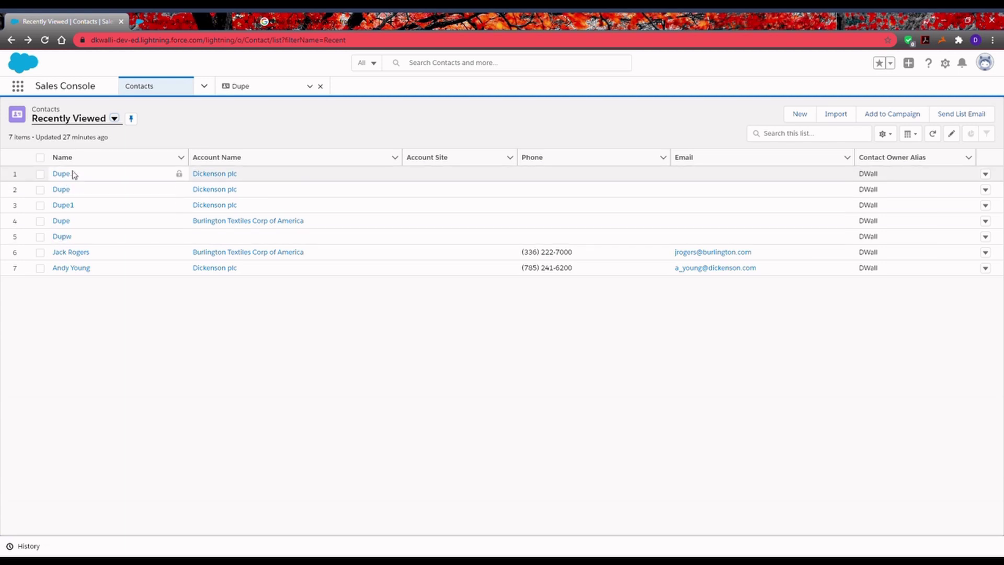
Open the first Dupe contact, edit its record page layout and select the Potential Duplicates component.
click(61, 174)
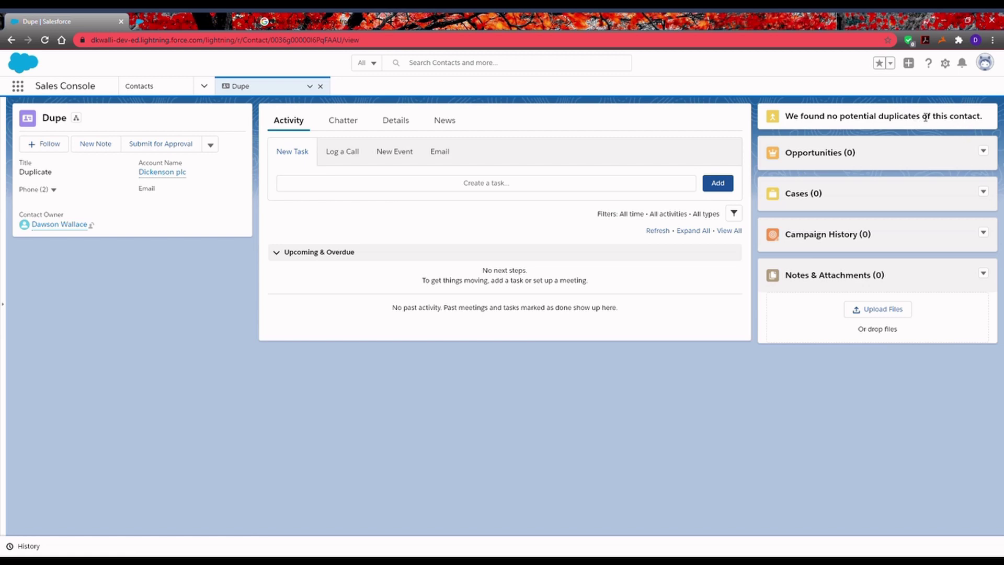
click(945, 63)
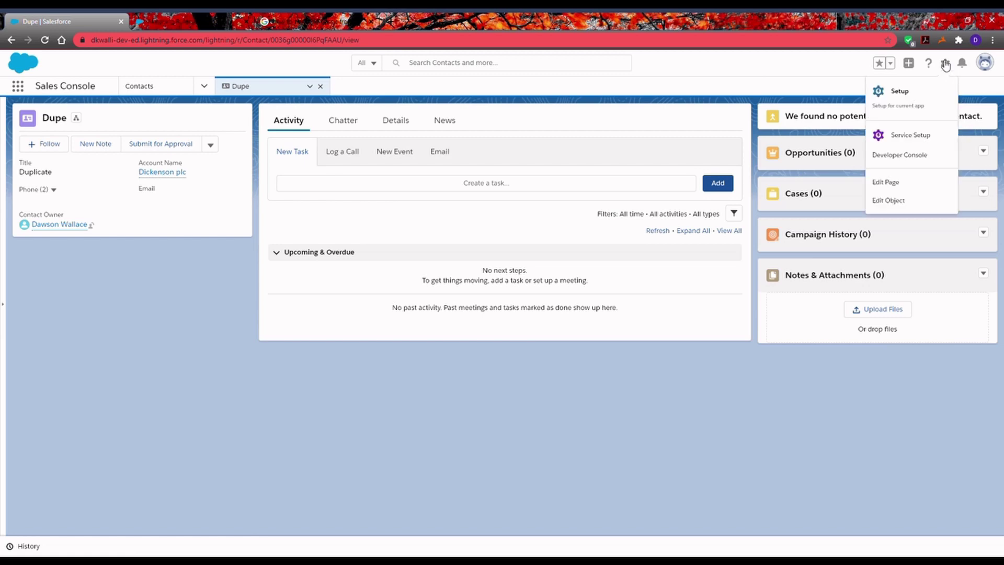
click(908, 182)
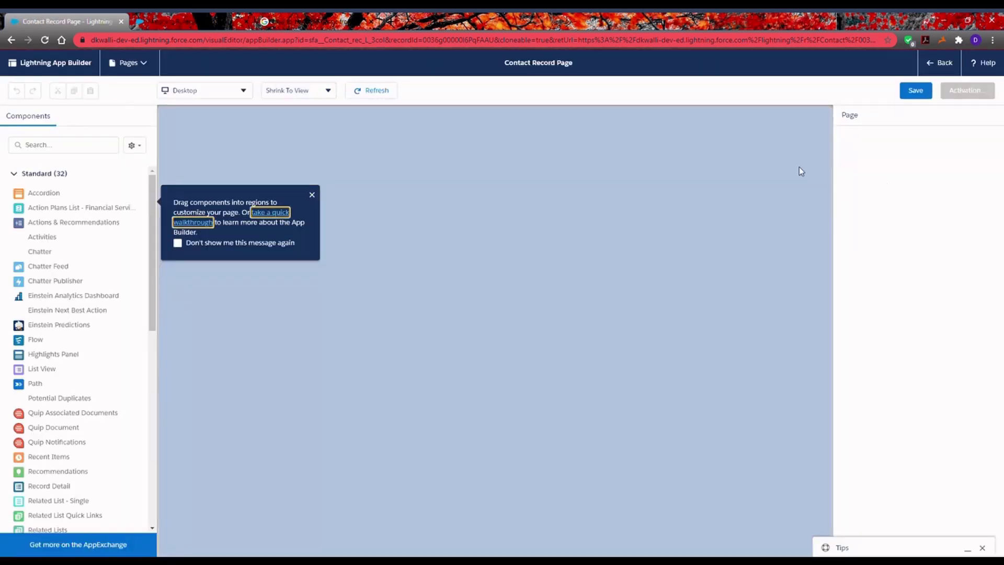
click(312, 194)
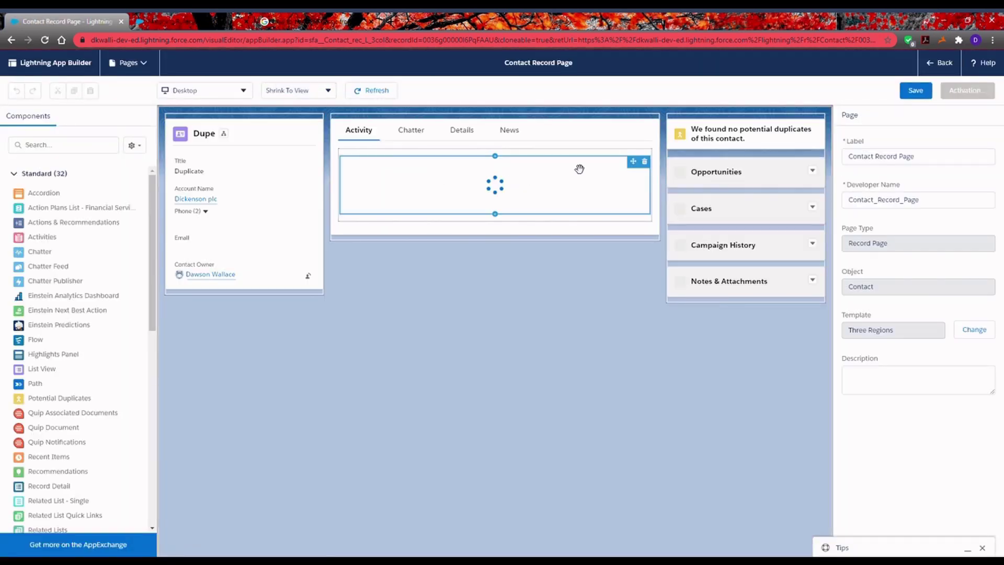
click(721, 139)
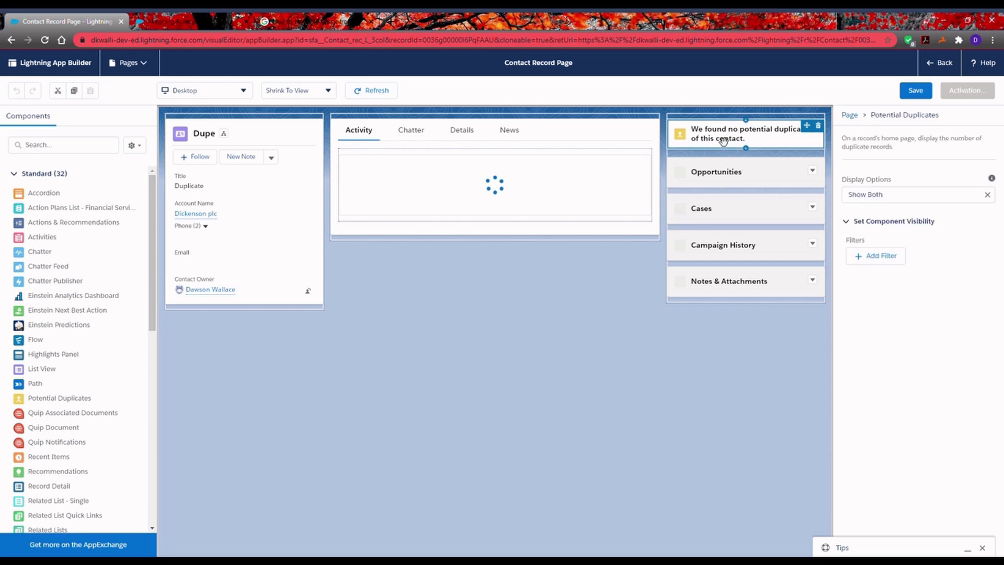
Search the components for "potent" and try to place Potential Duplicates in the region with the related lists.
click(48, 145)
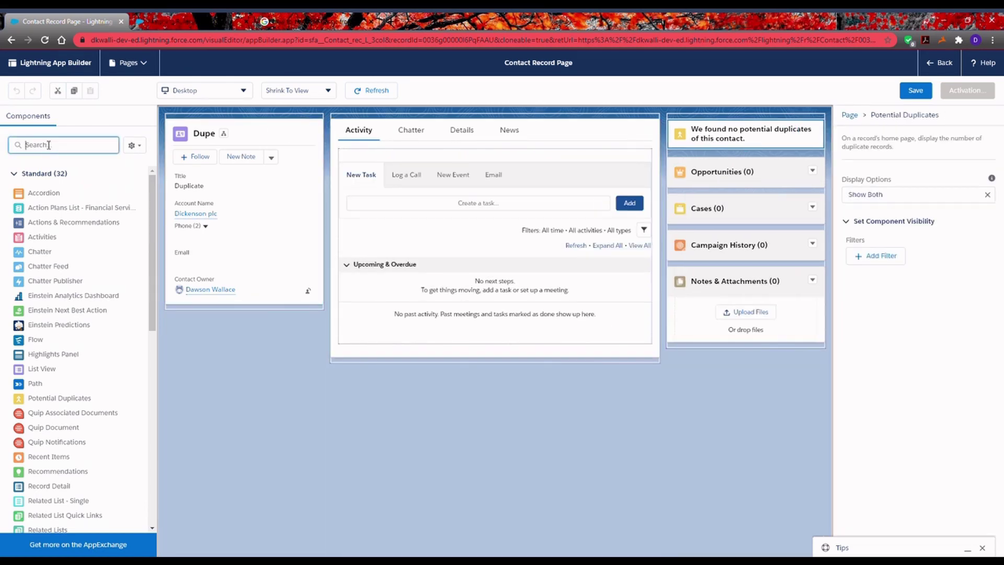
text(potent)
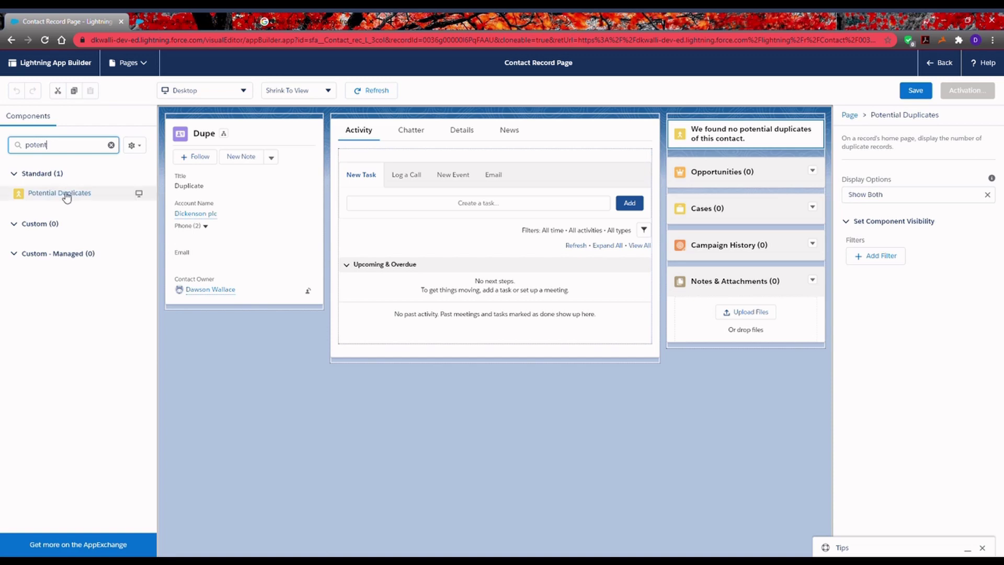
drag(67, 195, 721, 150)
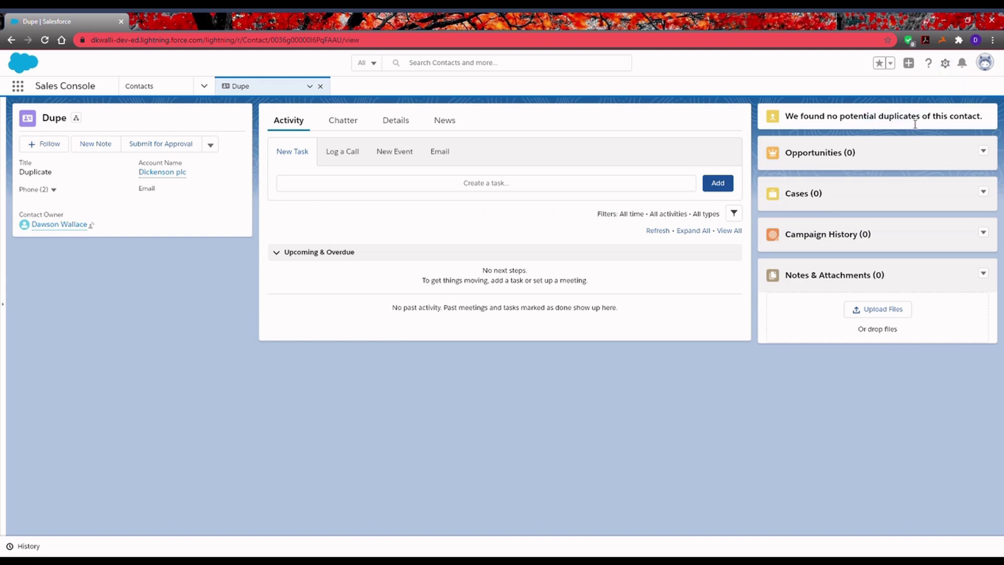
Return to the Contacts list and open the Dup3 contact to check its potential duplicates.
click(137, 89)
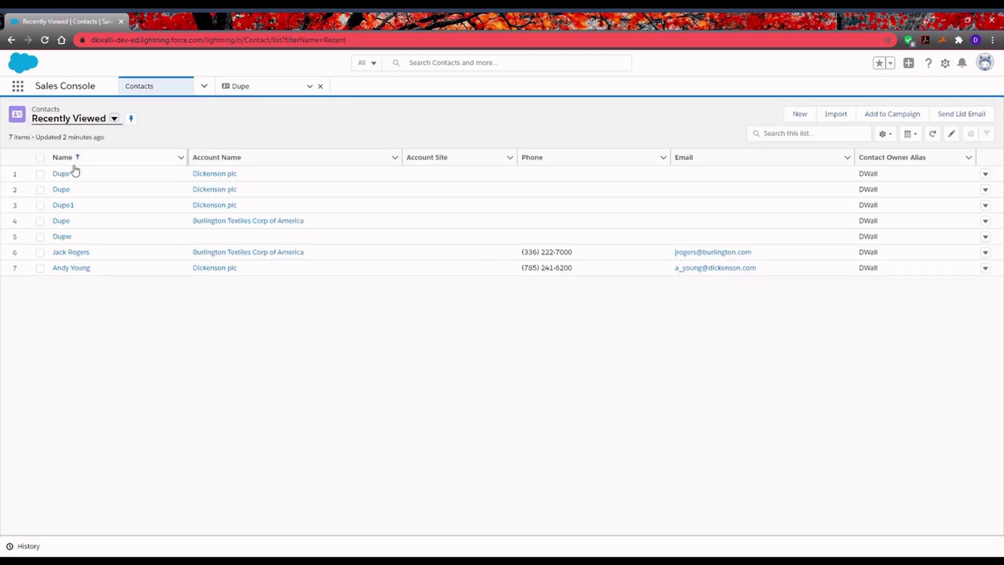
click(247, 88)
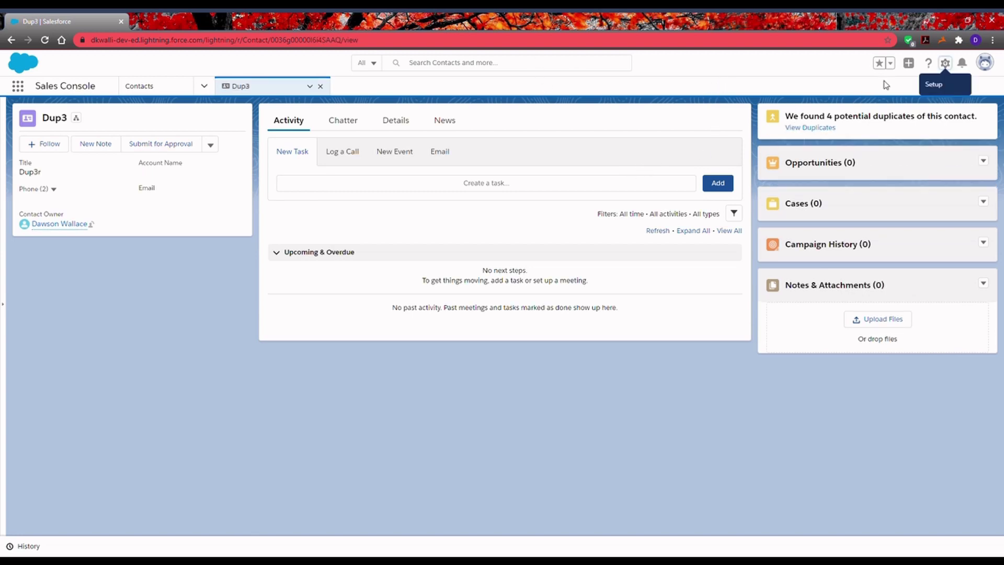
Open Setup and go to the Matching Rules page by searching for "duplicate".
click(945, 63)
click(912, 97)
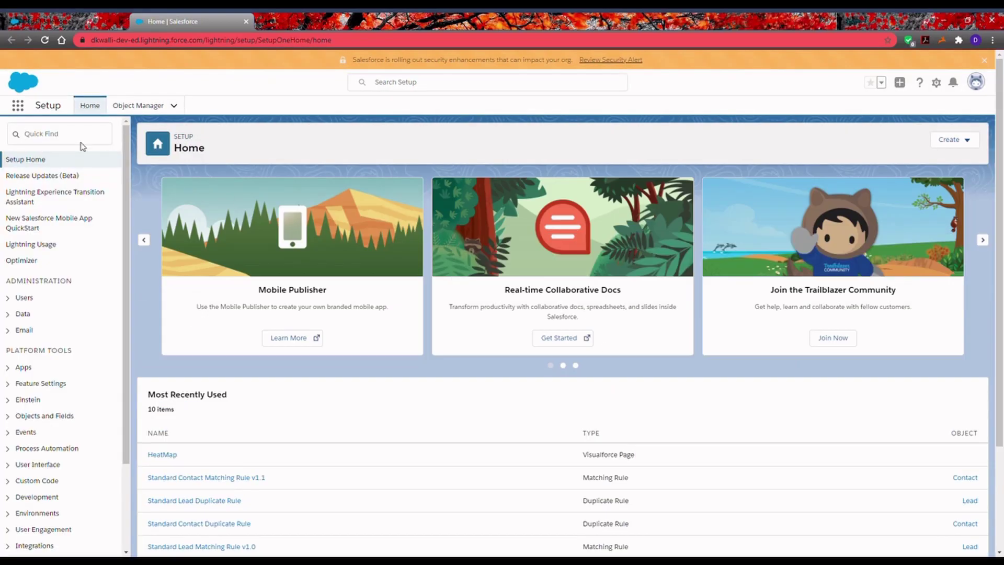
click(51, 134)
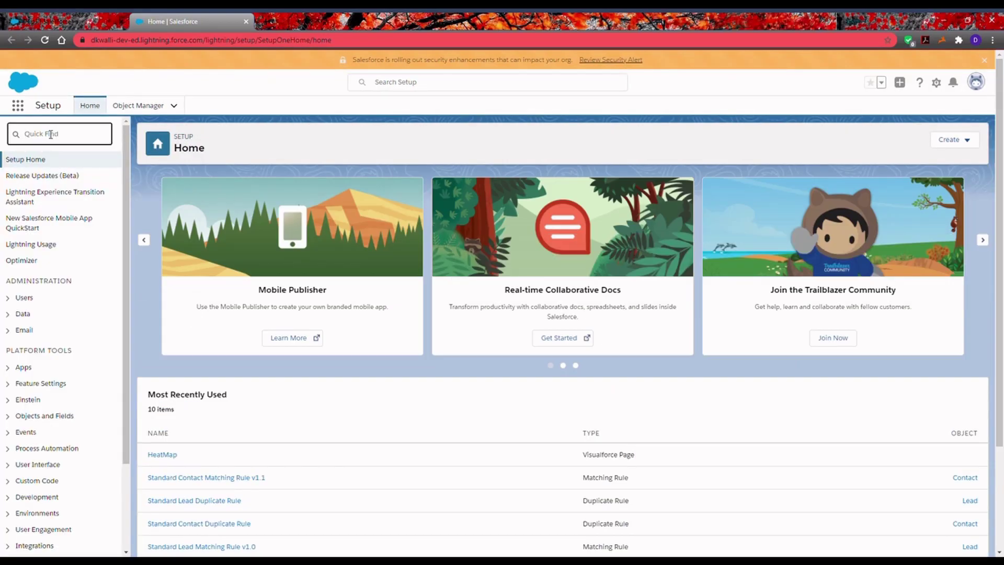
text(duplicate)
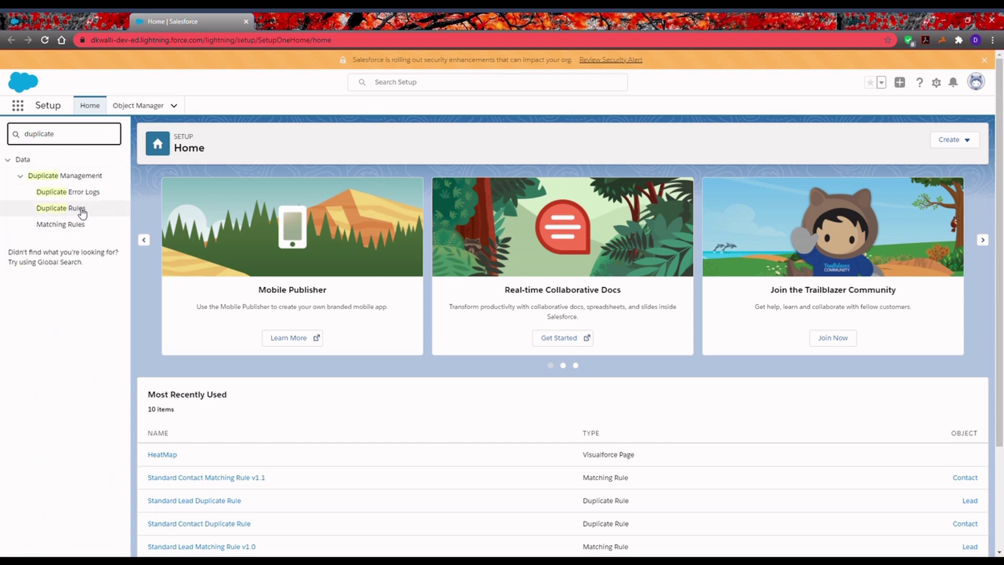
click(59, 230)
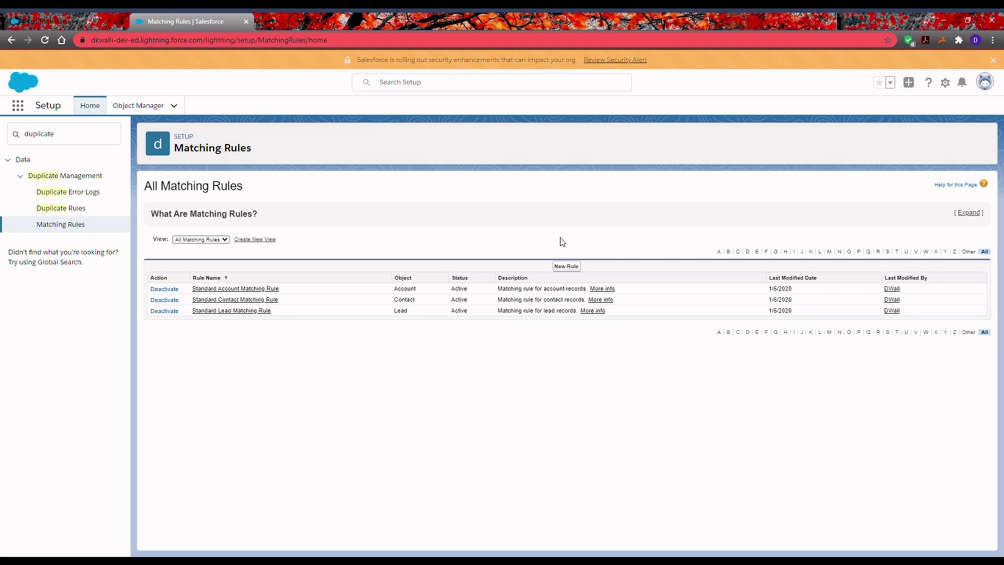
Create a new matching rule for the Contact object and name it Name Match.
click(567, 266)
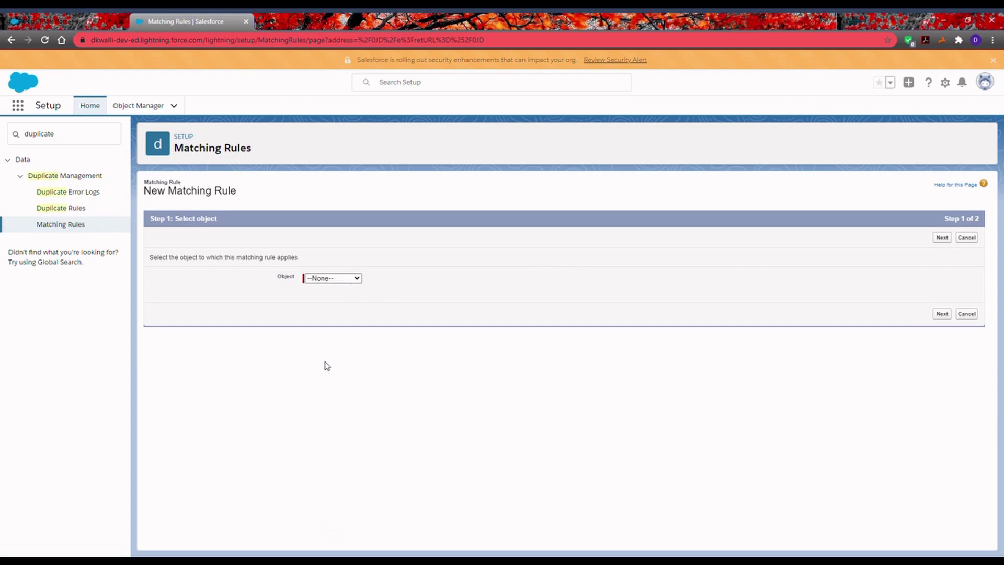
click(333, 277)
click(329, 308)
click(942, 314)
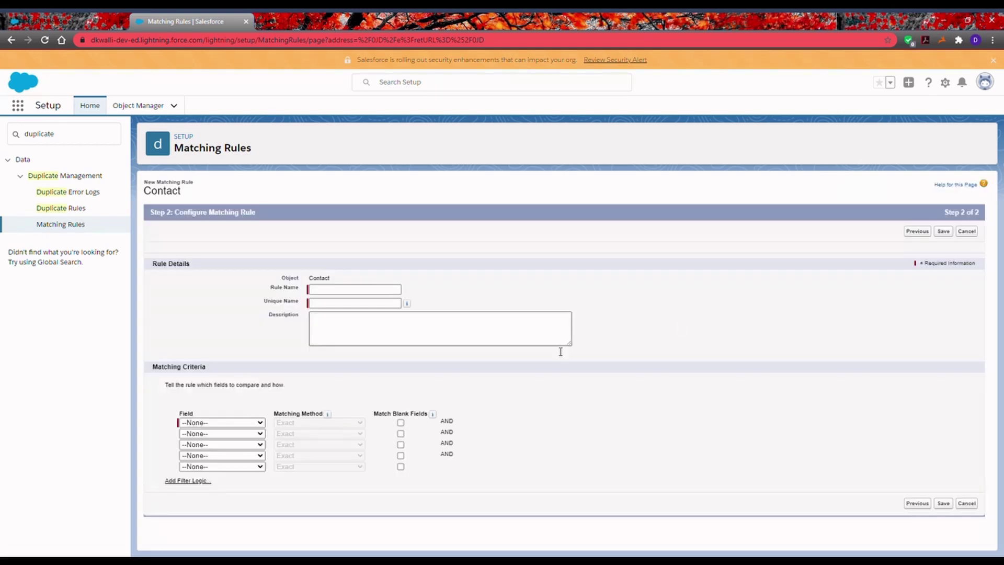
click(343, 289)
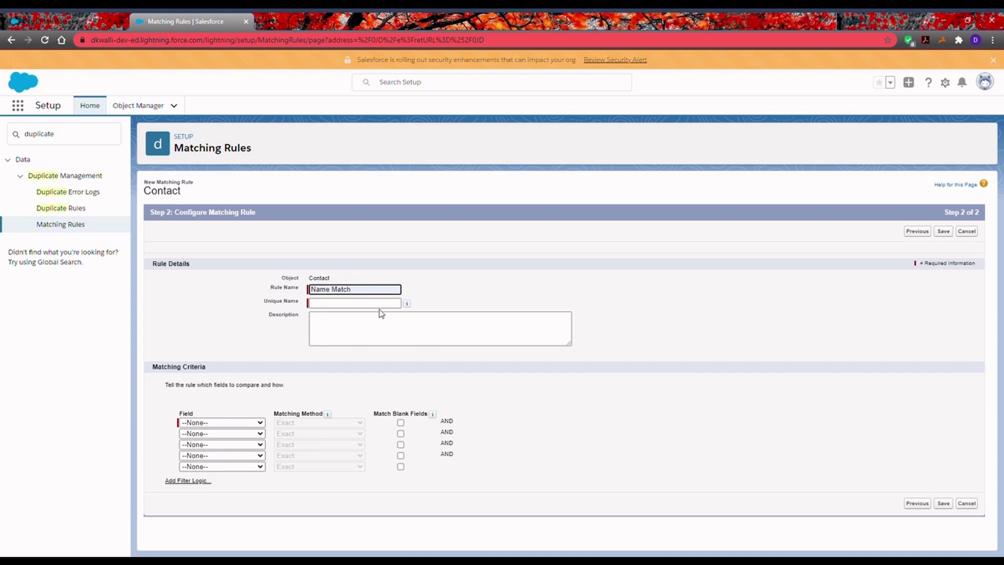
click(412, 282)
click(413, 331)
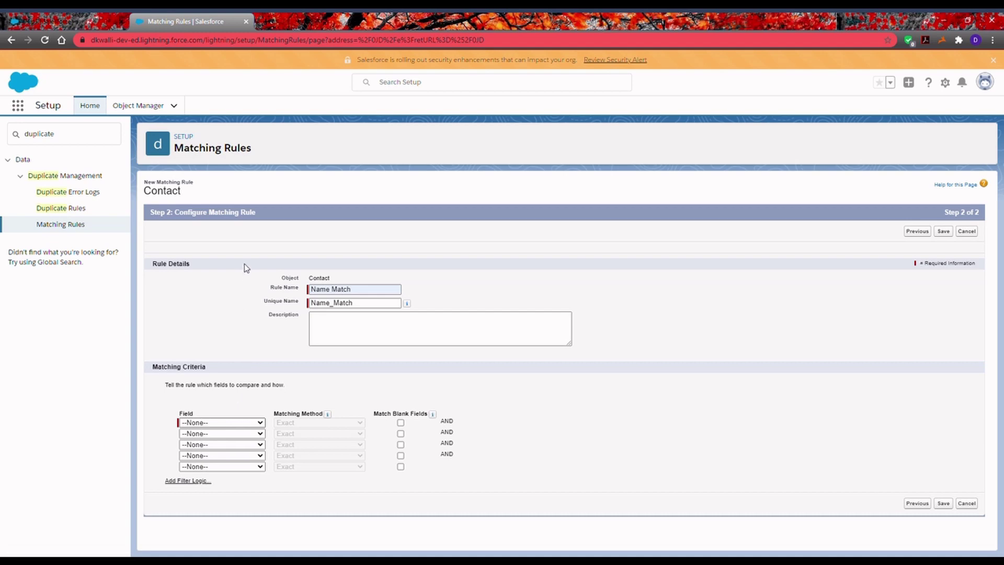
Add First Name and Last Name as the rule's matching criteria, both using the Exact matching method.
click(217, 376)
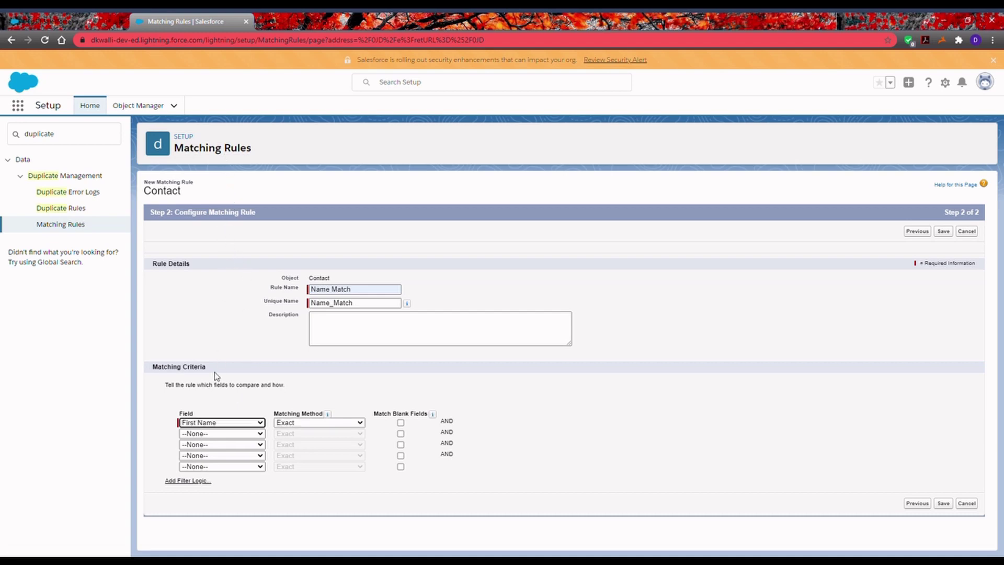
click(215, 434)
click(206, 314)
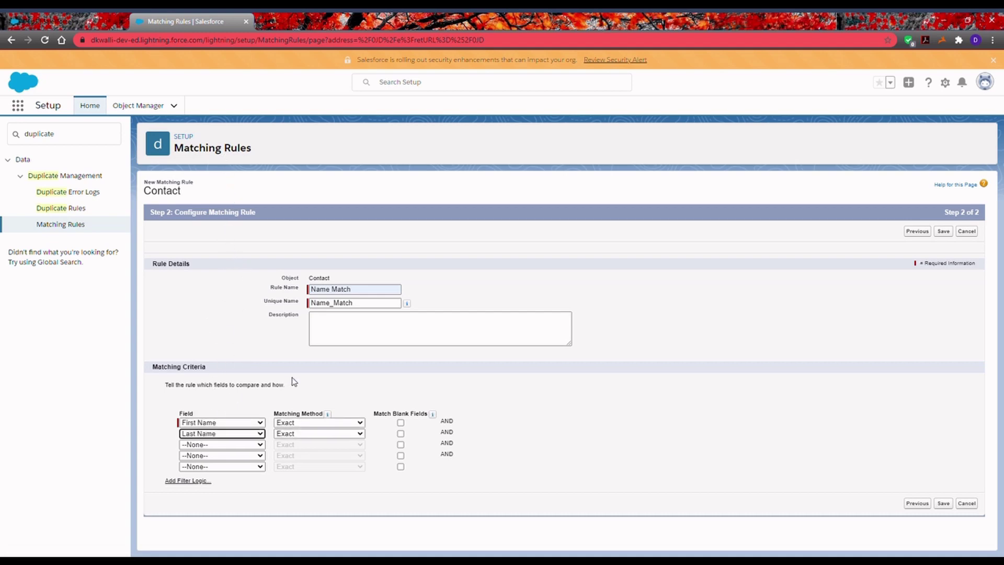
click(301, 436)
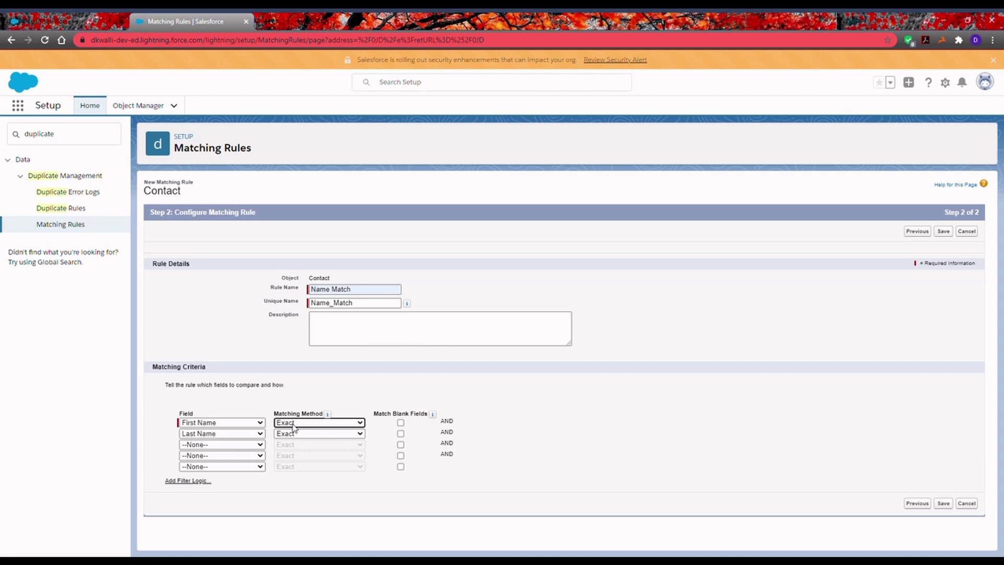
click(293, 424)
click(307, 442)
click(314, 422)
click(306, 434)
Enable matching of blank fields for First Name and Last Name and save the matching rule.
click(401, 422)
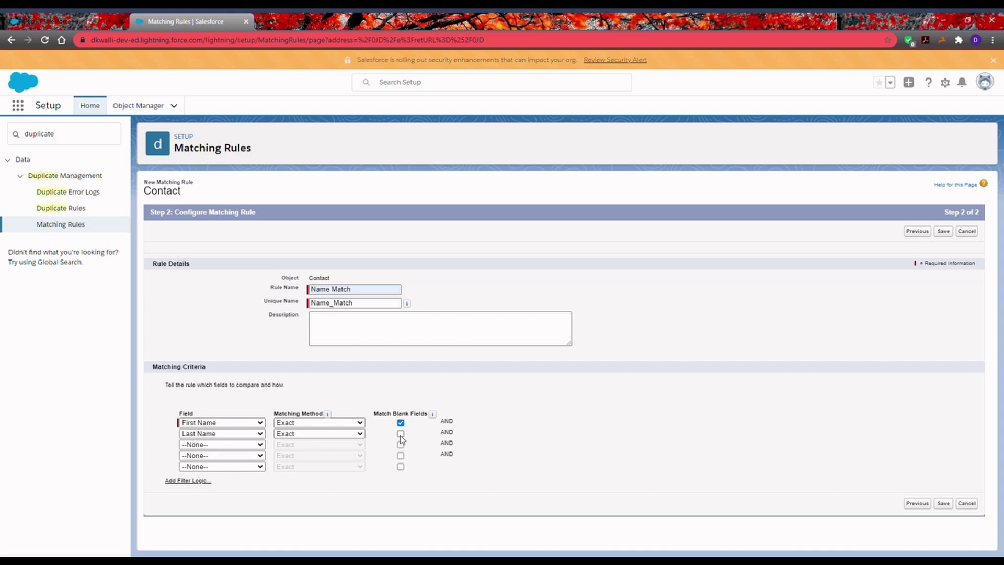
click(401, 434)
click(943, 504)
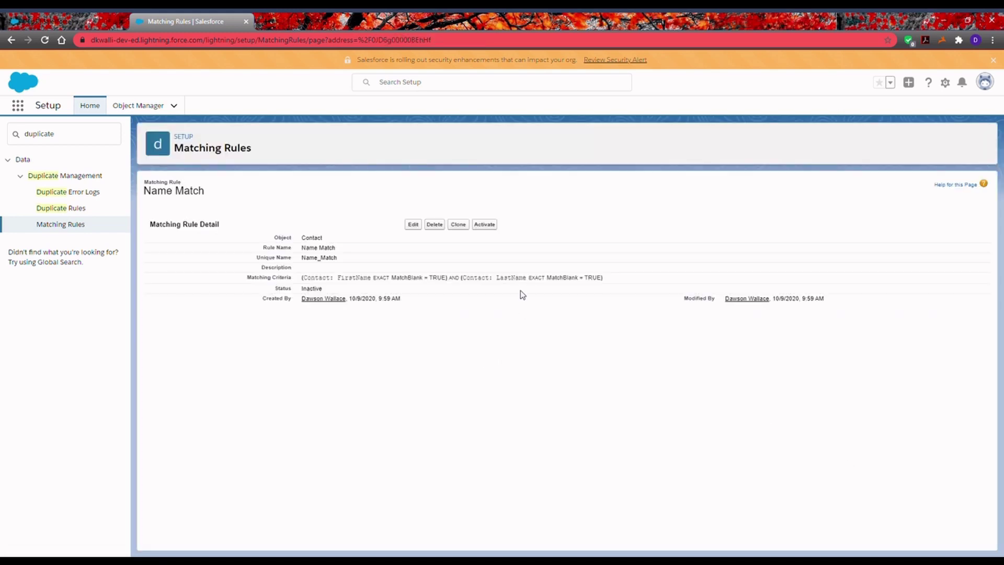
Activate the Name Match matching rule and acknowledge the activation notice.
click(491, 225)
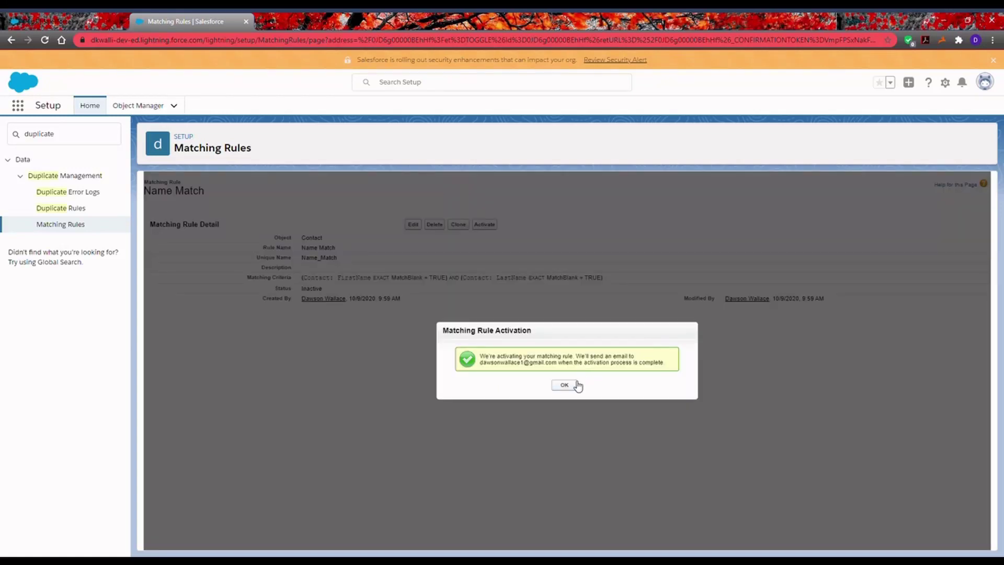
click(565, 385)
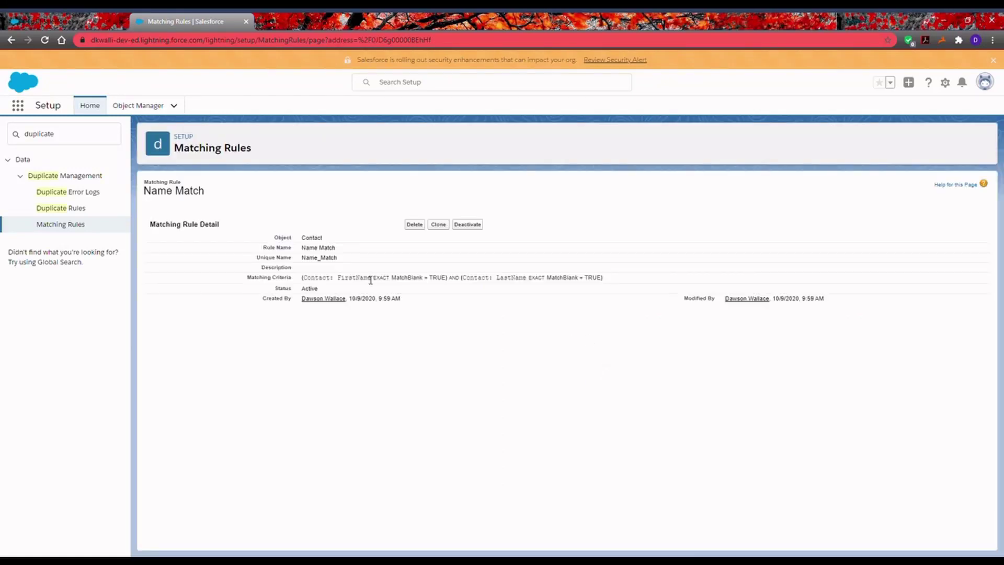
Start a new duplicate rule for the Contact object and name it Name Duplicate.
click(76, 210)
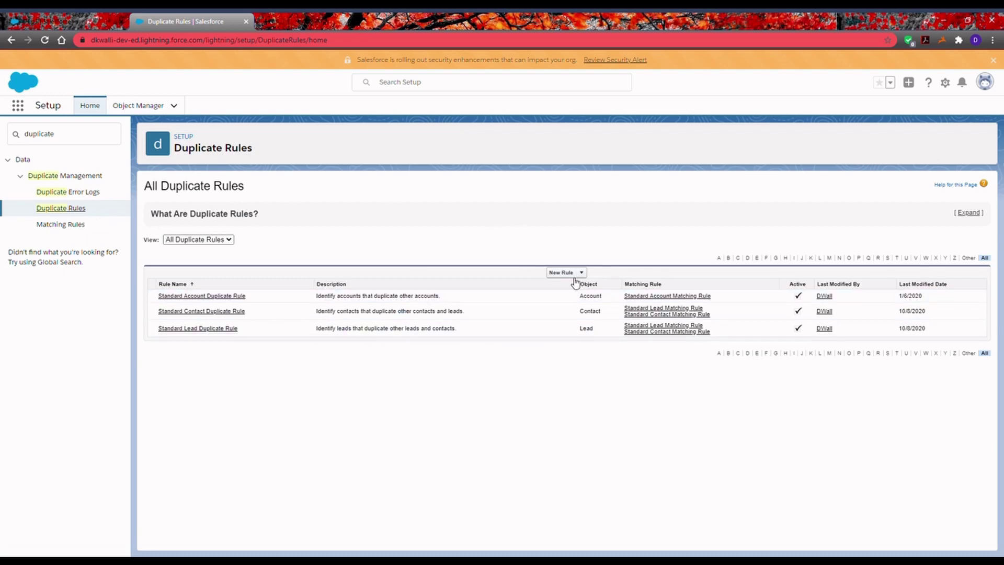
click(574, 277)
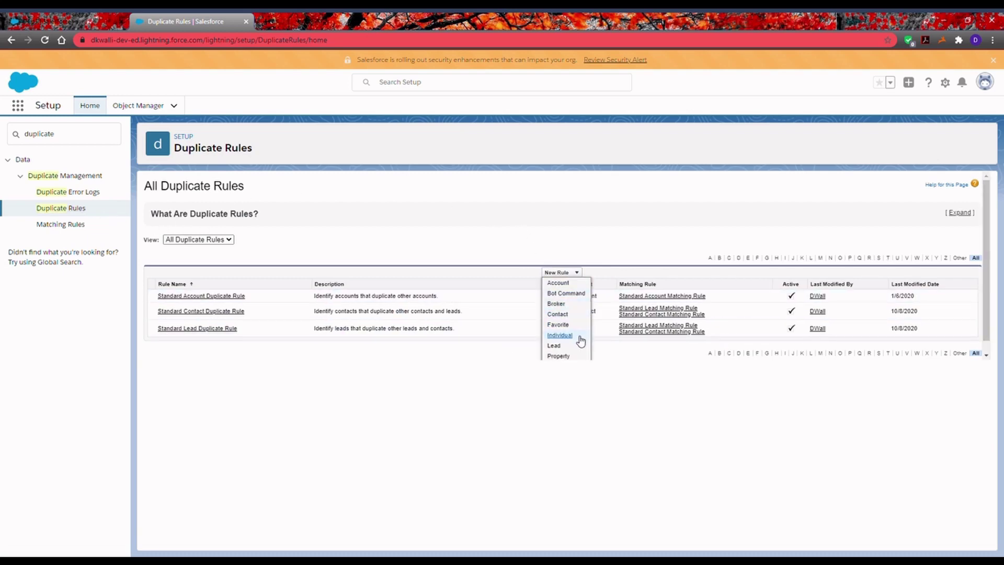
click(559, 314)
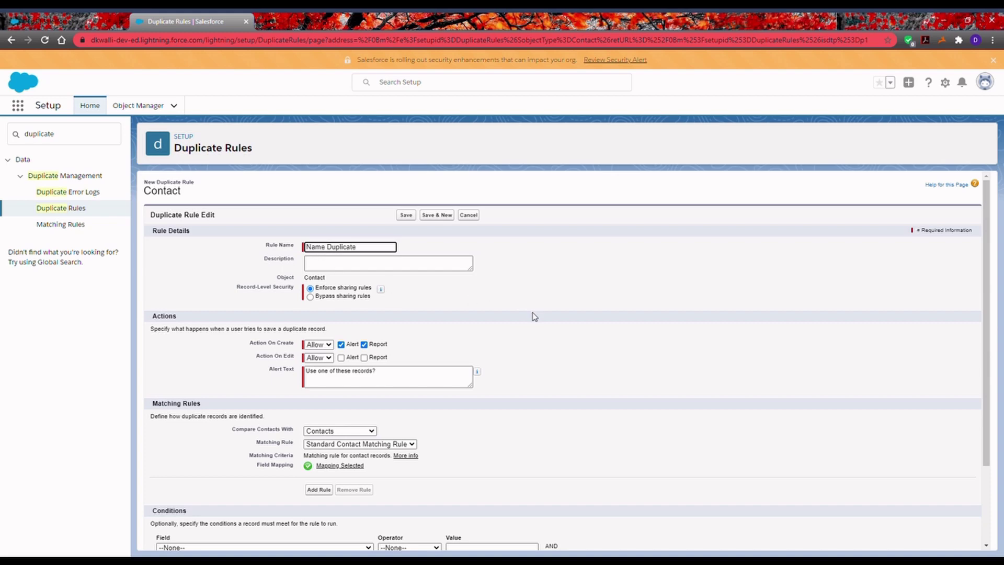
click(372, 303)
Review the duplicate rule's create and edit action options and its alert text.
scroll(285, 330, down, 1)
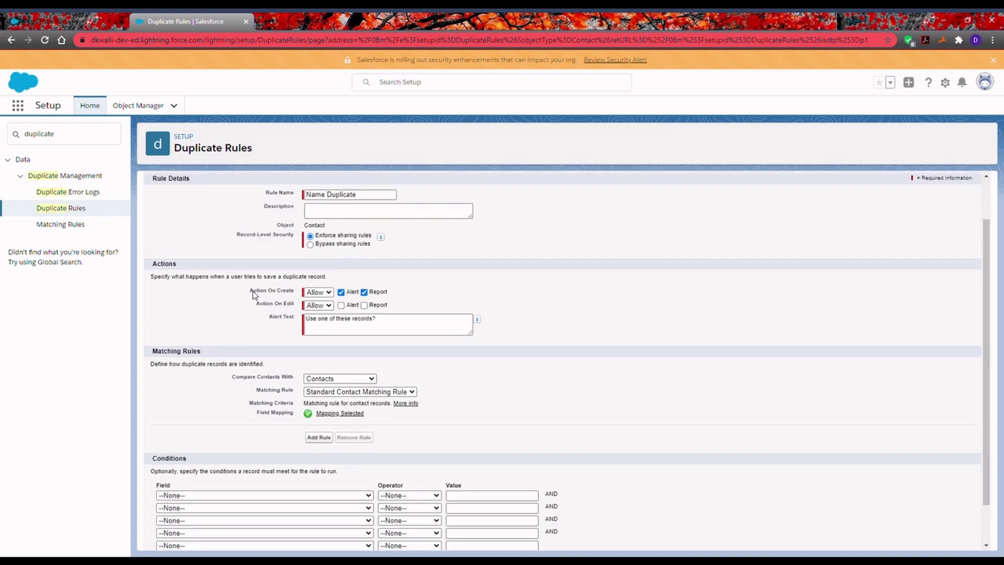
drag(250, 291, 293, 312)
click(296, 297)
click(296, 312)
click(318, 292)
click(320, 299)
click(352, 276)
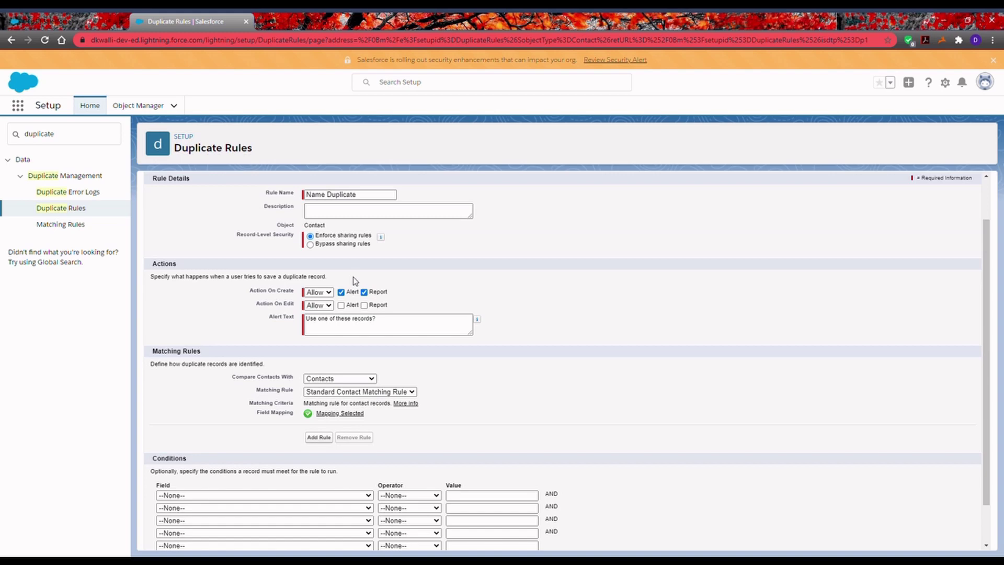
click(386, 322)
triple_click(360, 321)
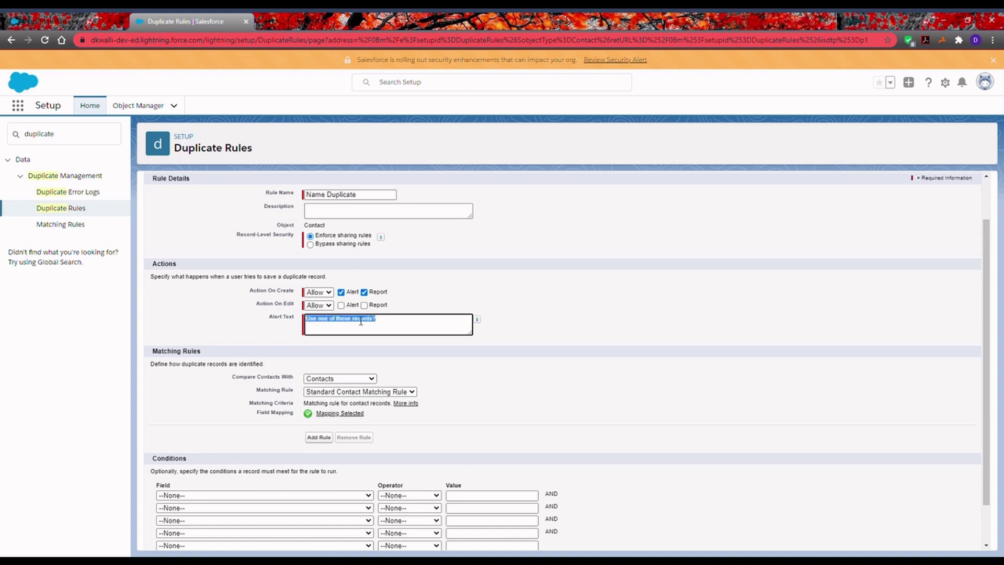
click(410, 298)
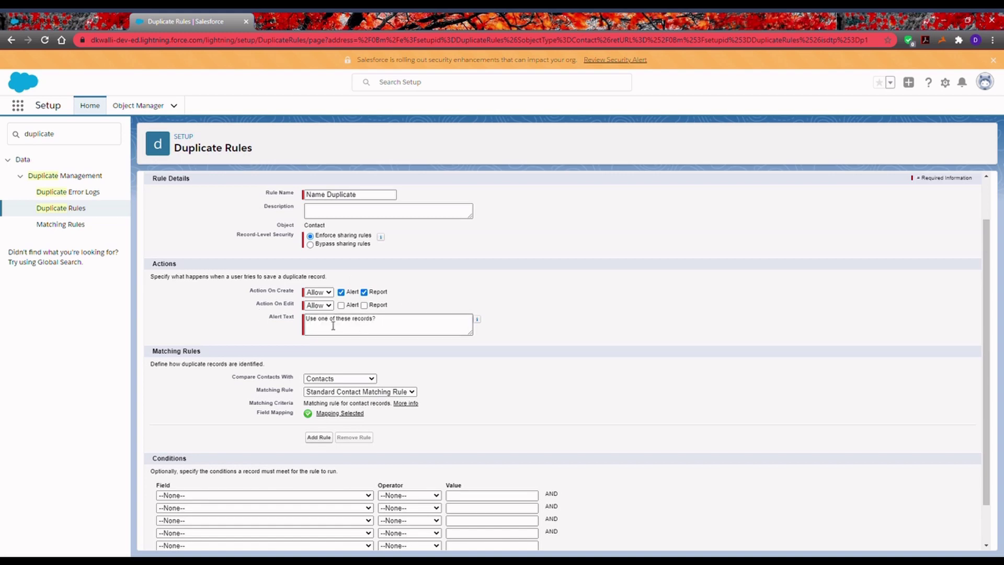
Set the duplicate rule to compare contacts with Contacts using the Name Match matching rule.
scroll(436, 297, down, 1)
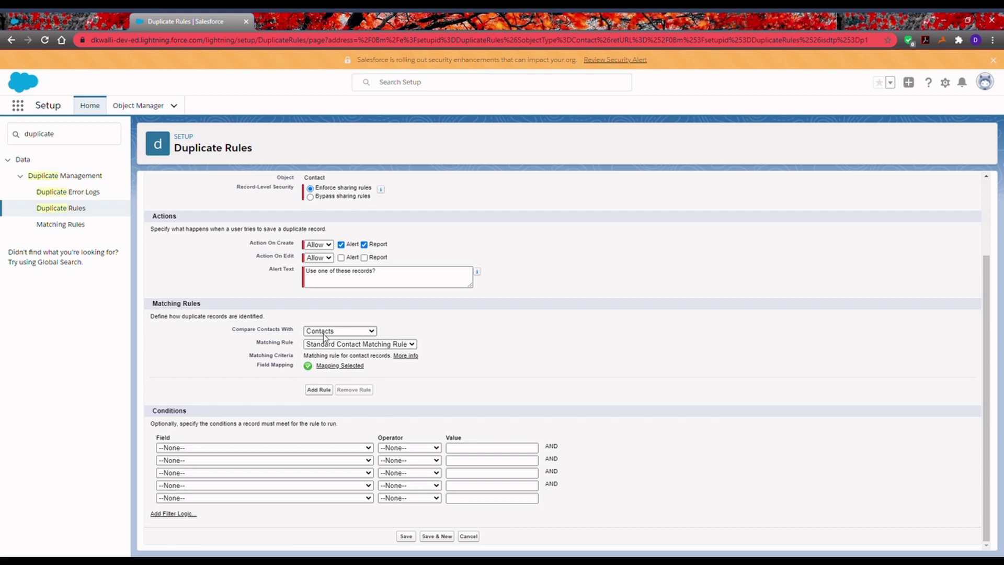
click(363, 333)
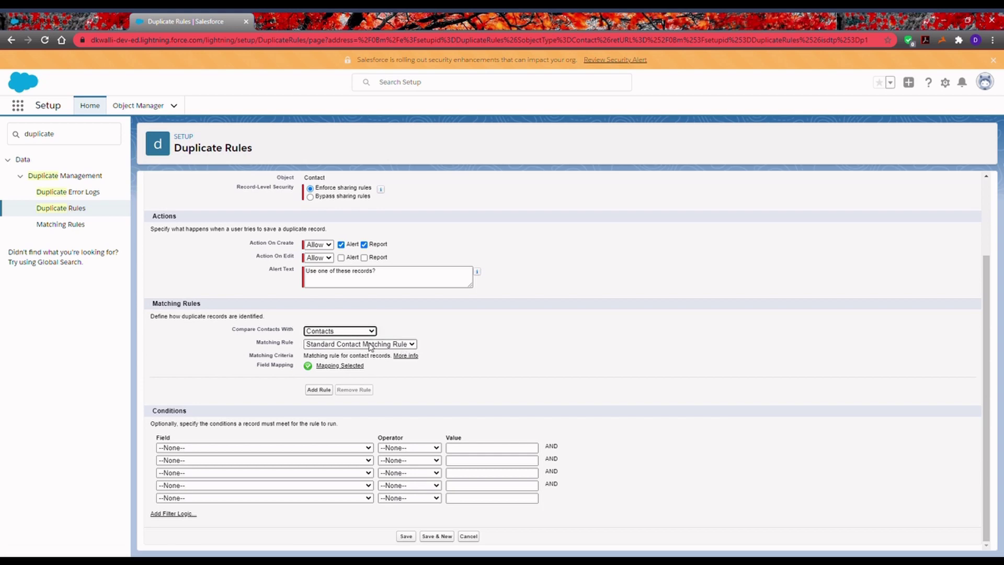
click(369, 346)
click(358, 379)
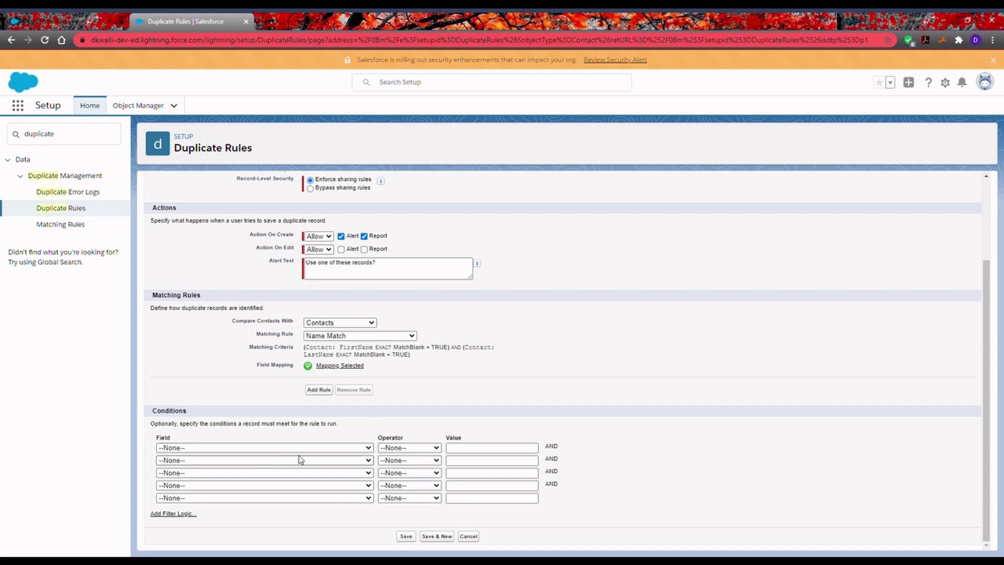
Save the Name Duplicate duplicate rule and activate it.
click(407, 537)
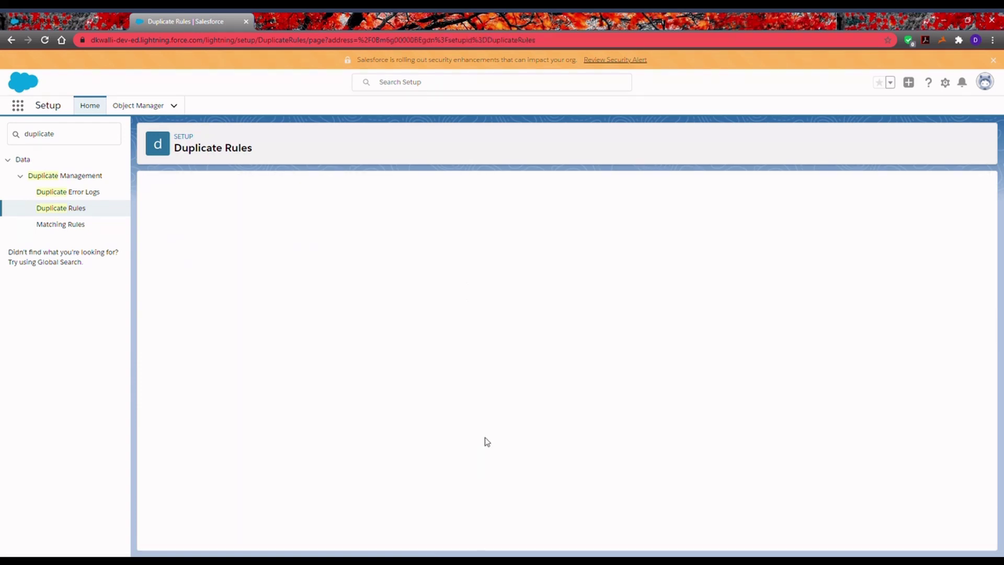
click(484, 224)
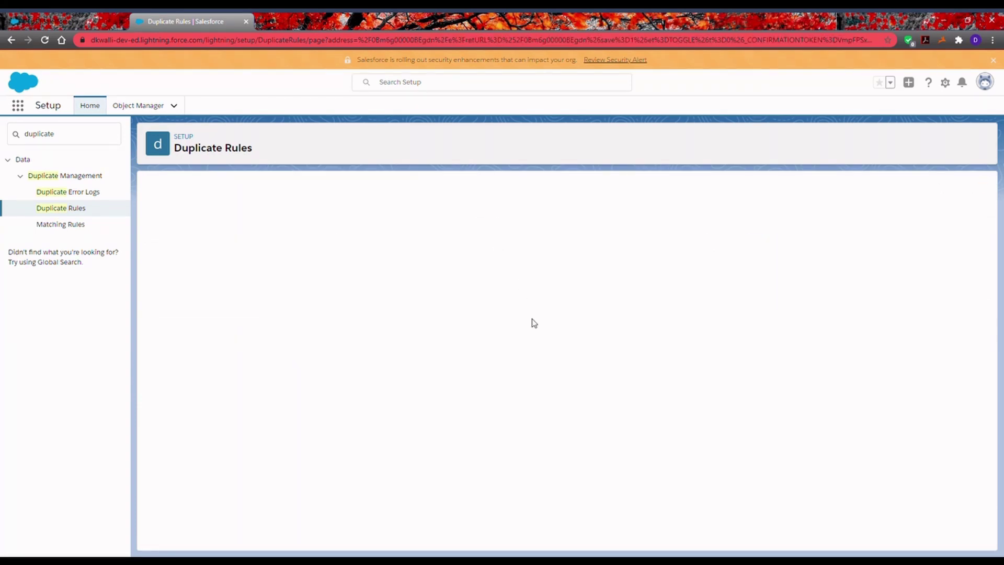
In Sales Console, close the Dup3 contact and view the potential duplicates of the Dupe contact at Burlington Textiles Corp of America.
click(66, 16)
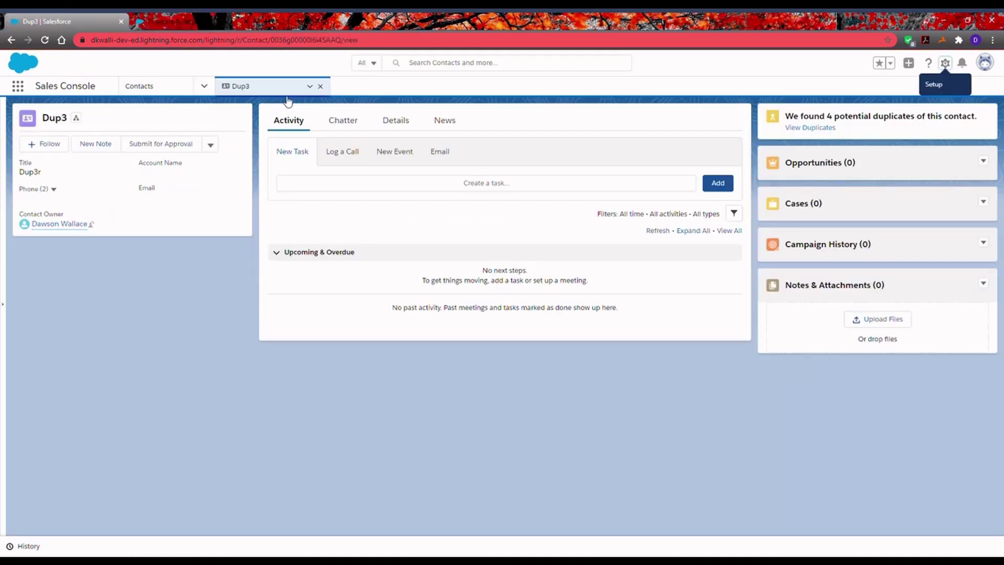
click(320, 86)
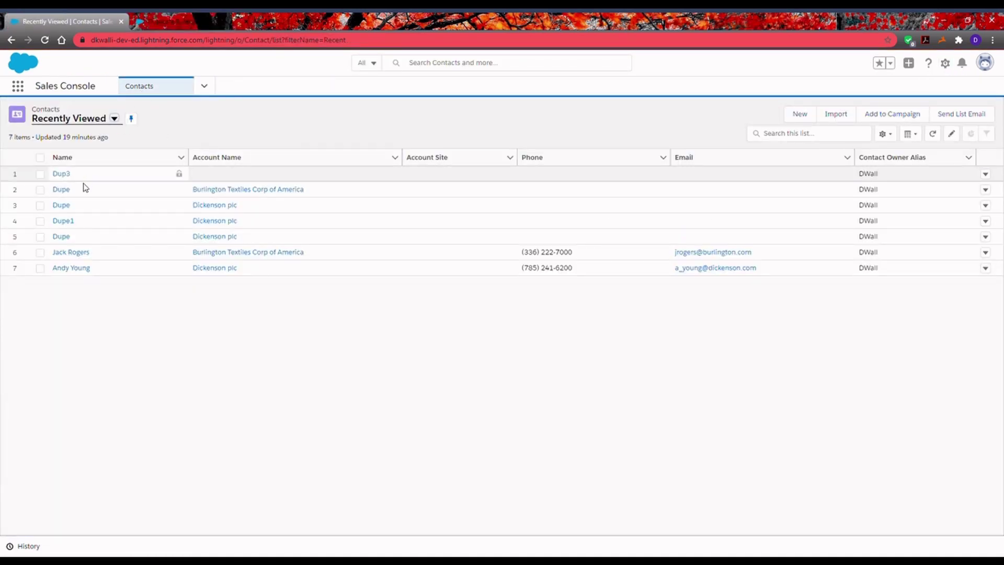
click(61, 191)
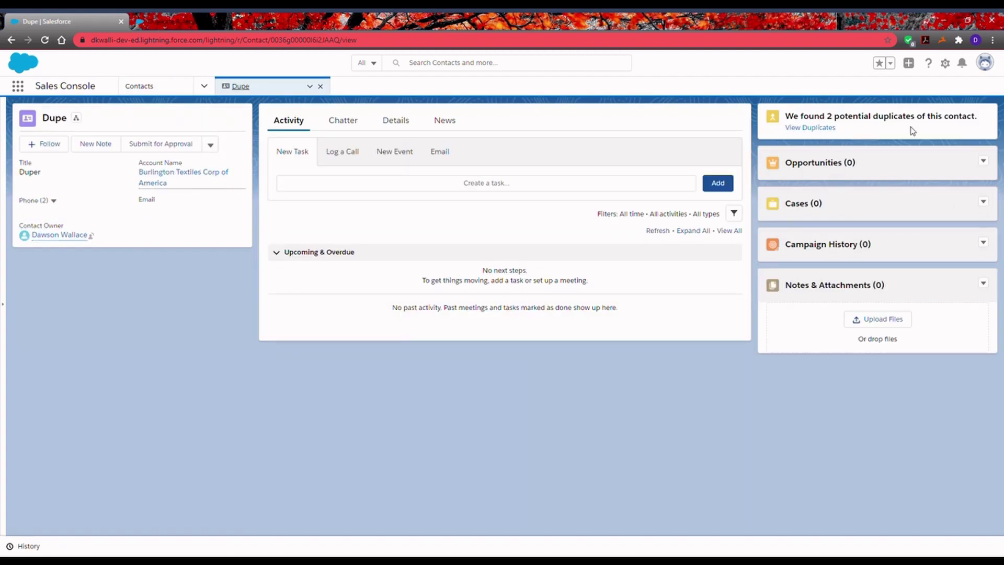
click(831, 128)
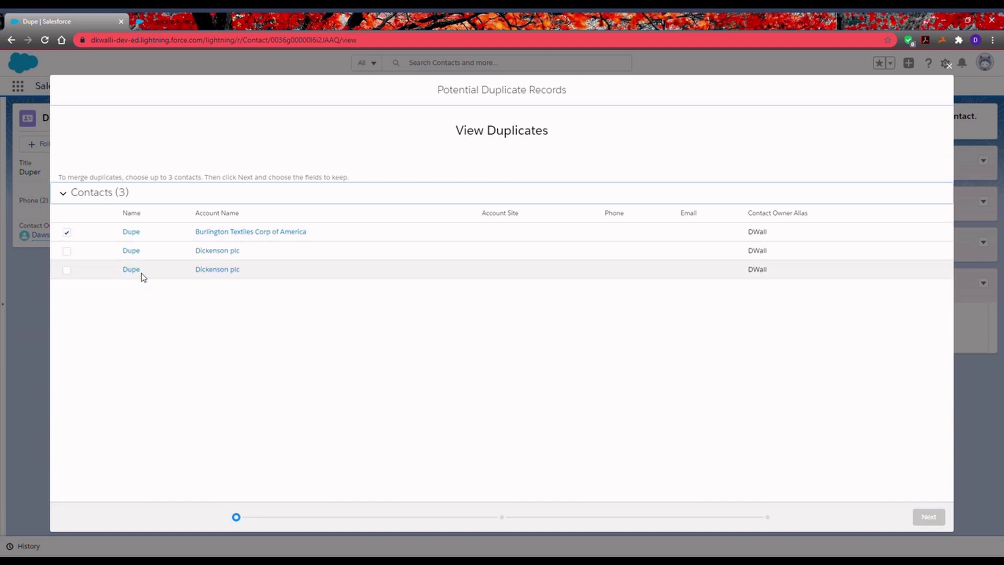
Merge this contact with the first Dickenson plc duplicate, using the Dickenson record as master with its account name and keeping the title Duper.
click(66, 252)
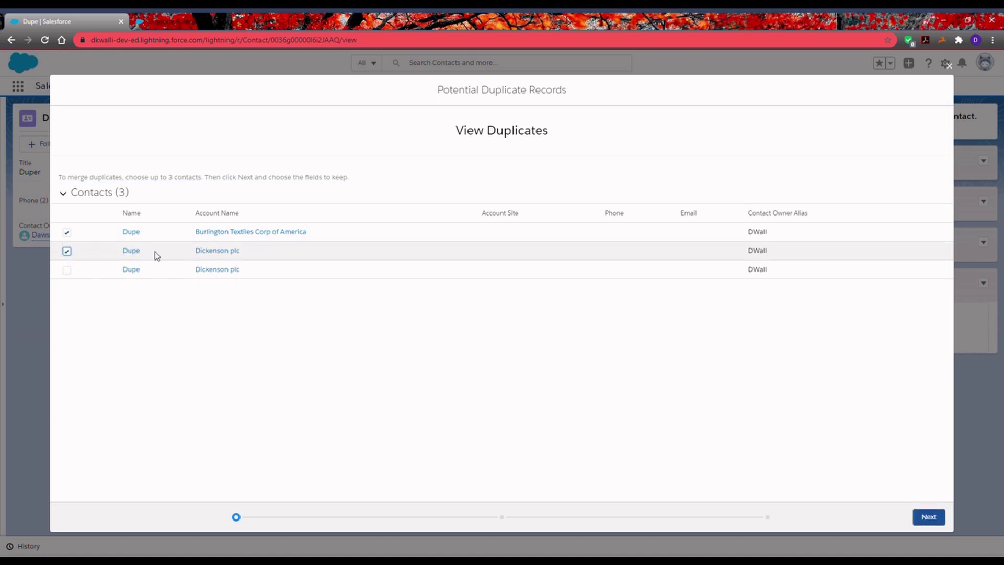
click(941, 517)
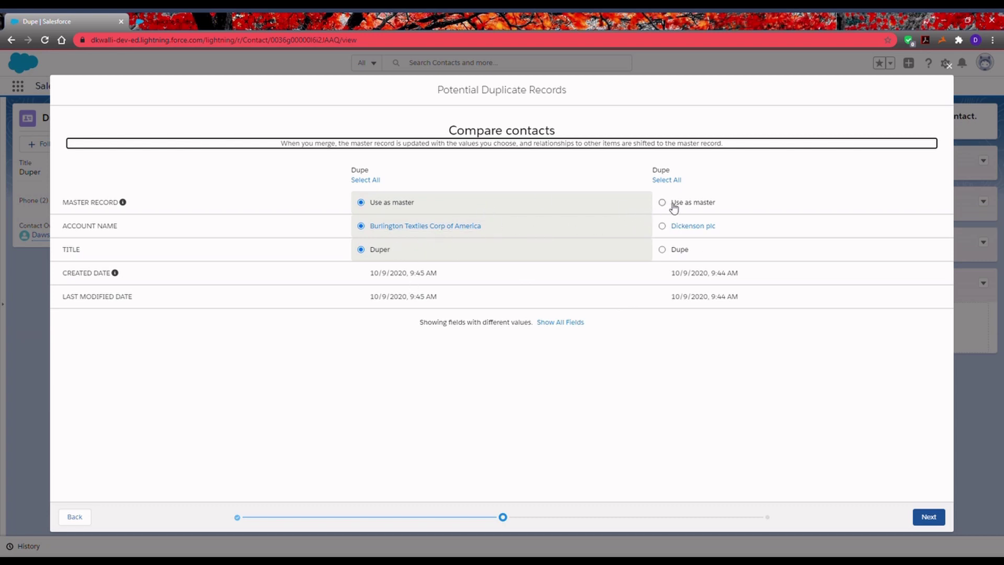
click(662, 180)
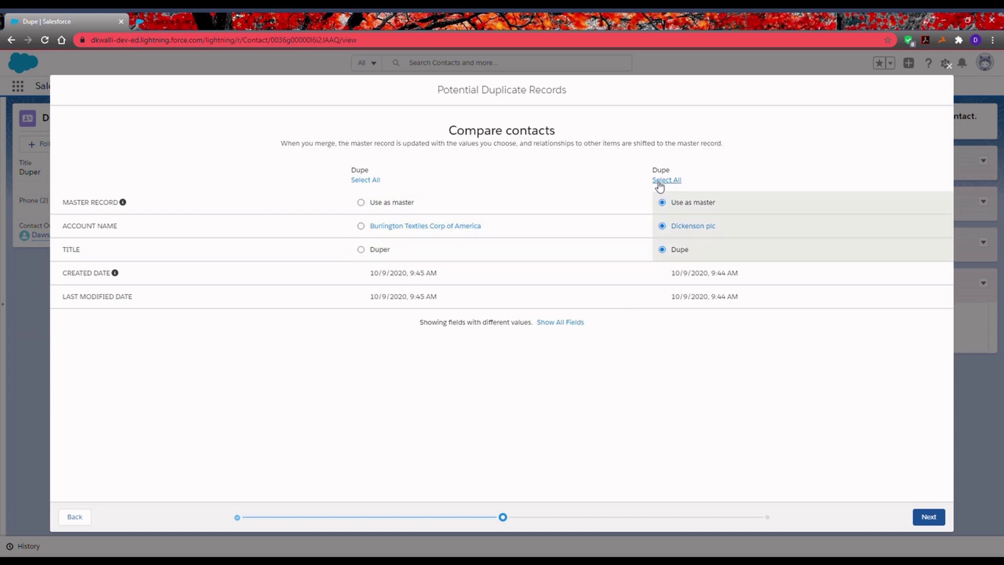
click(365, 180)
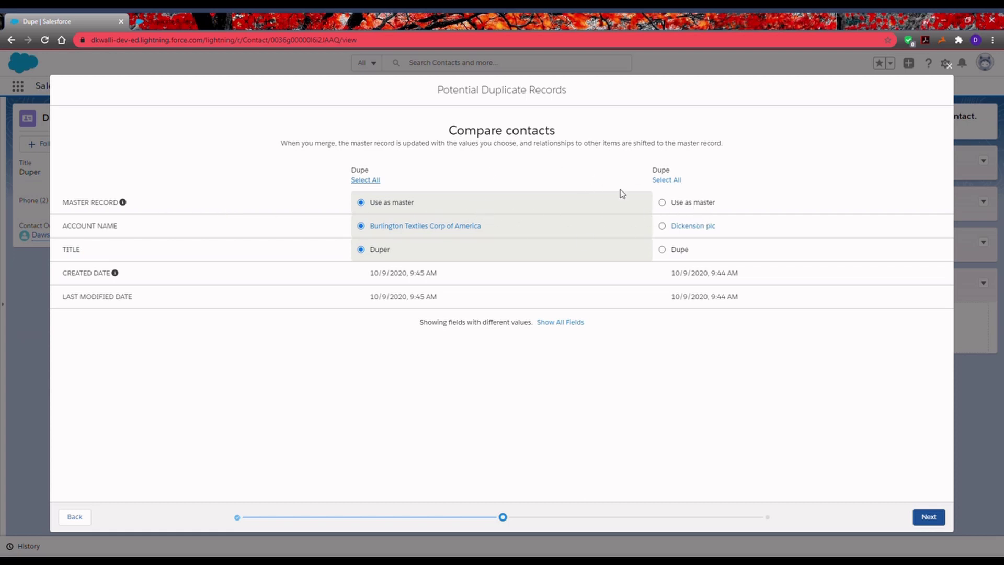
click(664, 203)
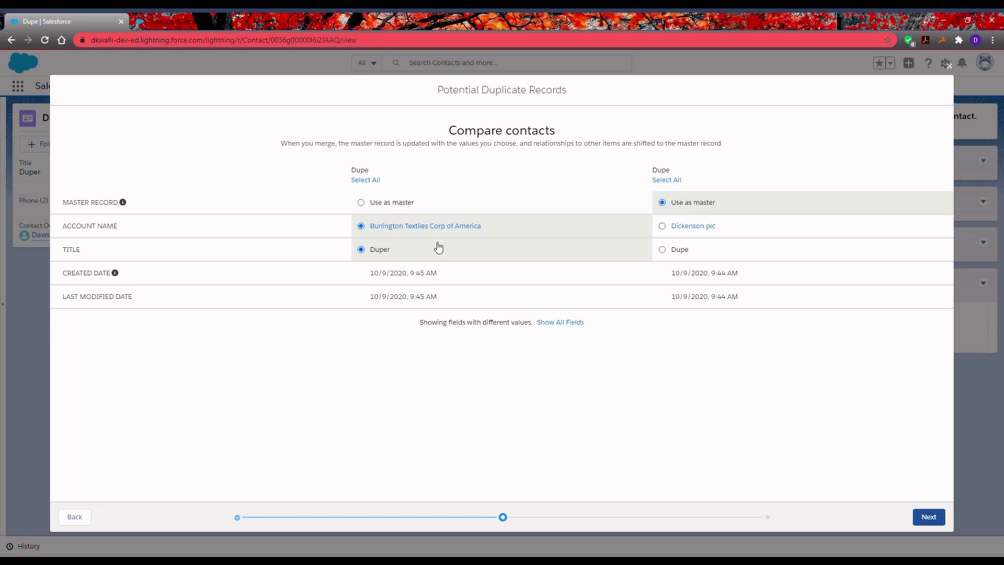
click(662, 227)
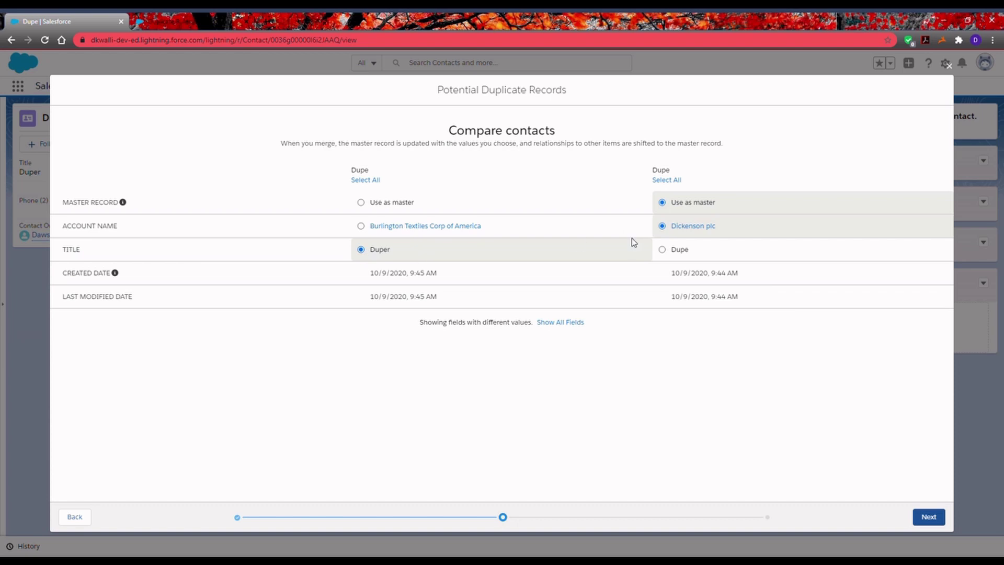
click(923, 523)
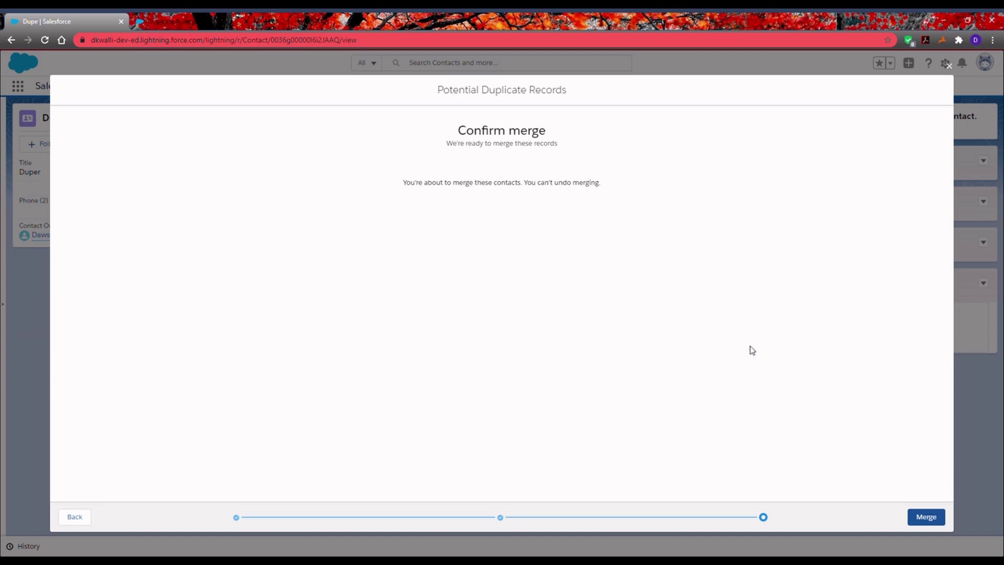
click(929, 518)
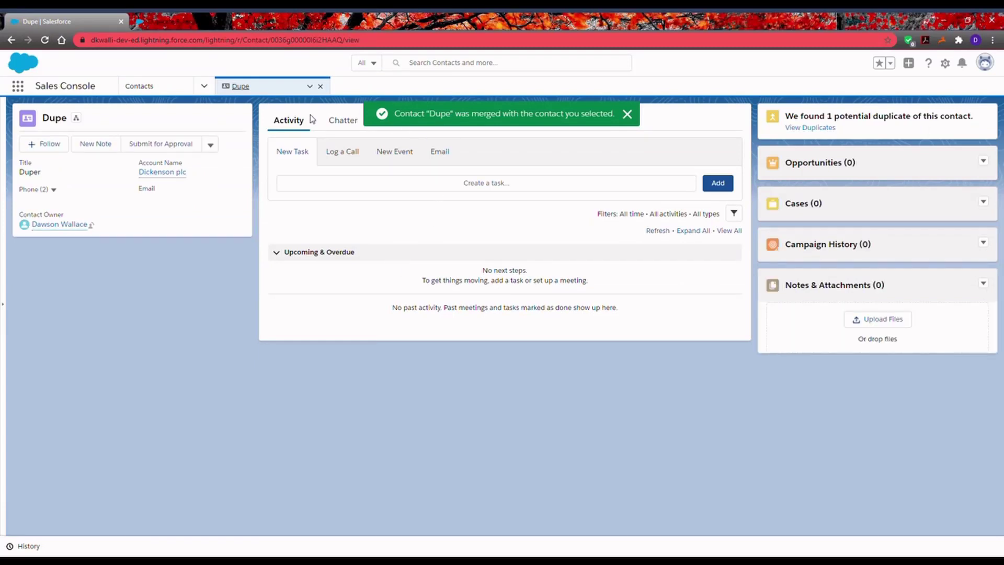
Check the contacts list and the merged Dupe contact's remaining potential duplicates, and close the contact.
click(148, 87)
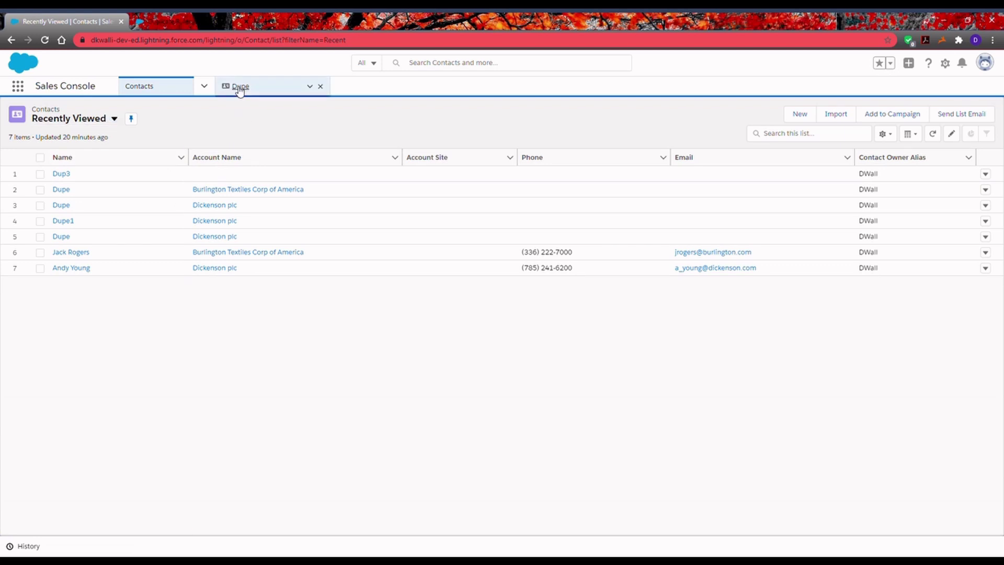
click(238, 89)
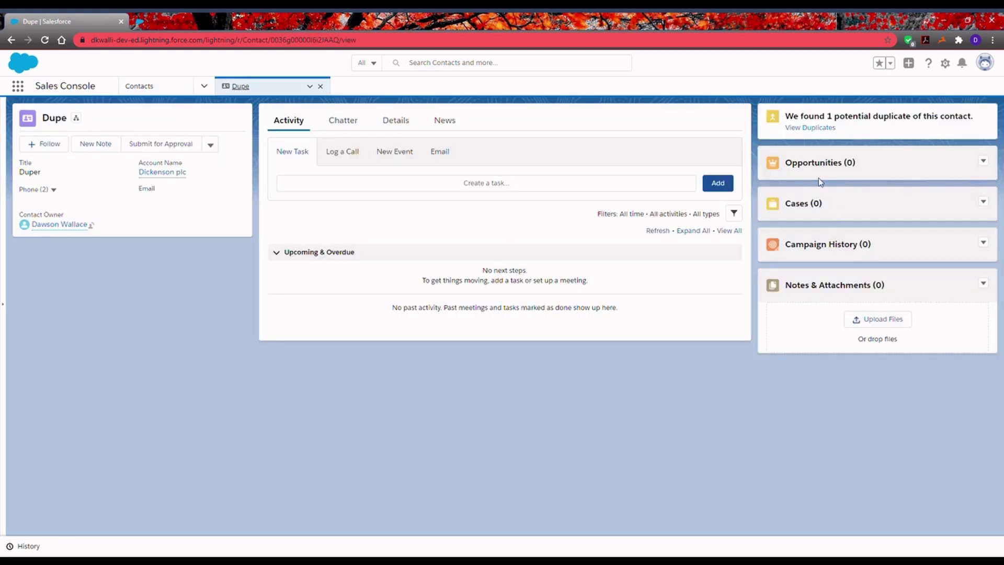
click(820, 133)
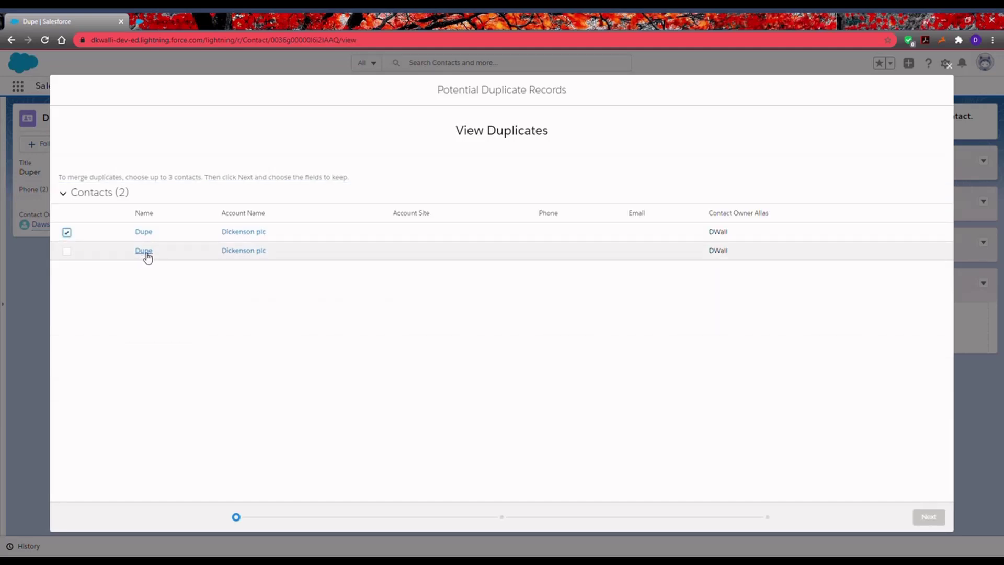
click(946, 65)
click(321, 87)
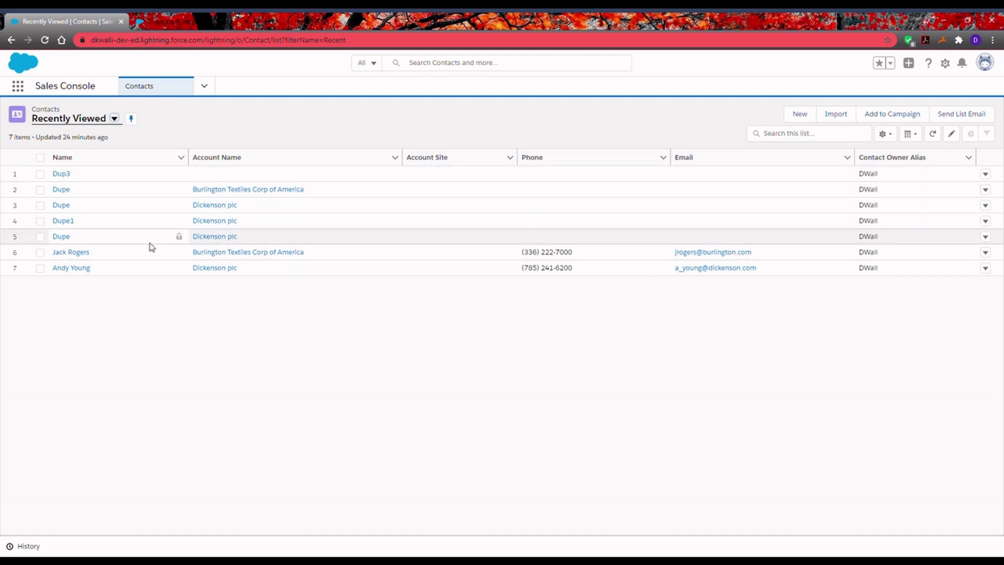
Back in Setup, start a new matching rule for the Contact object and name it Fuzzy Name Match.
click(170, 19)
click(79, 225)
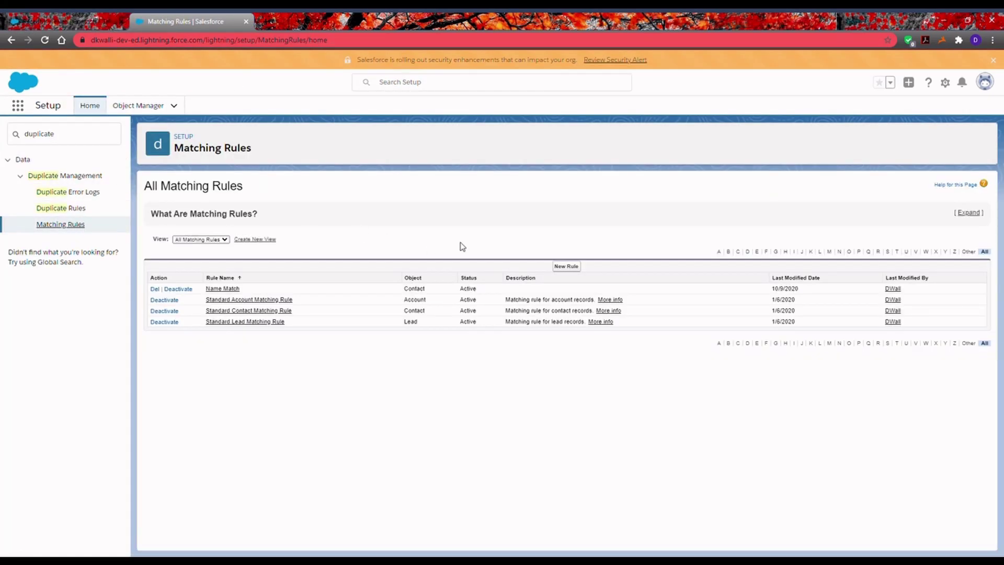
click(566, 266)
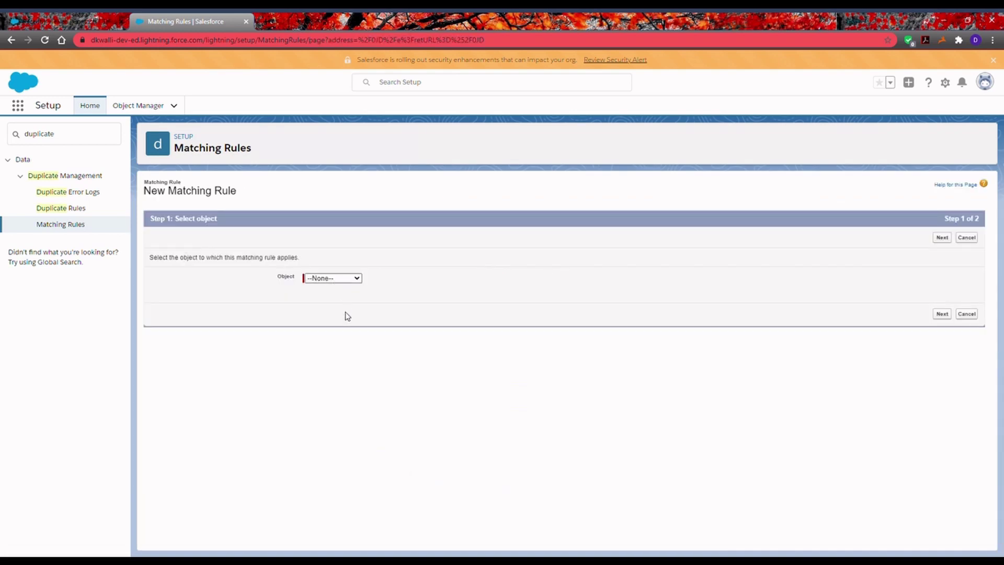
click(336, 362)
click(942, 314)
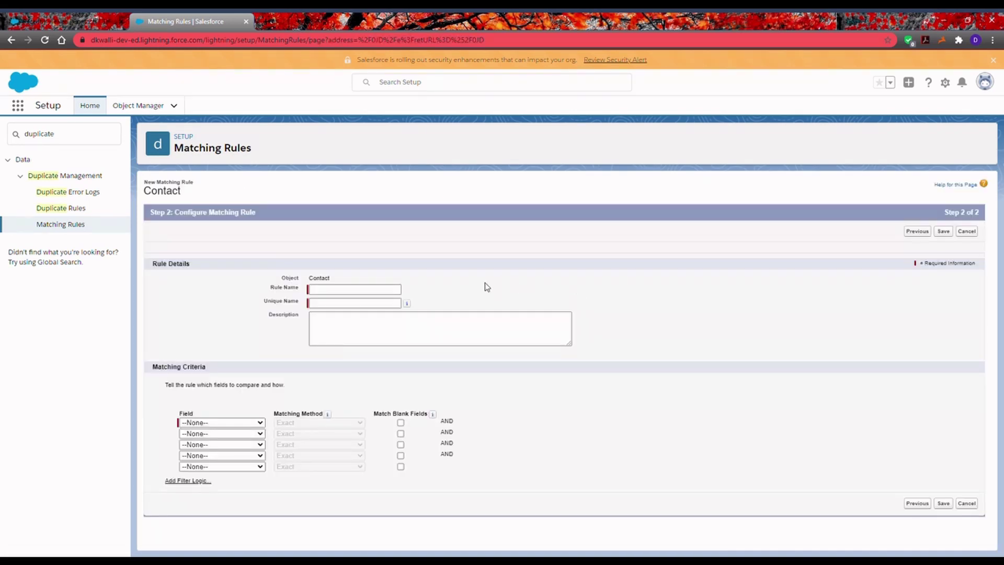
click(385, 291)
text(Fuzzy Name Match)
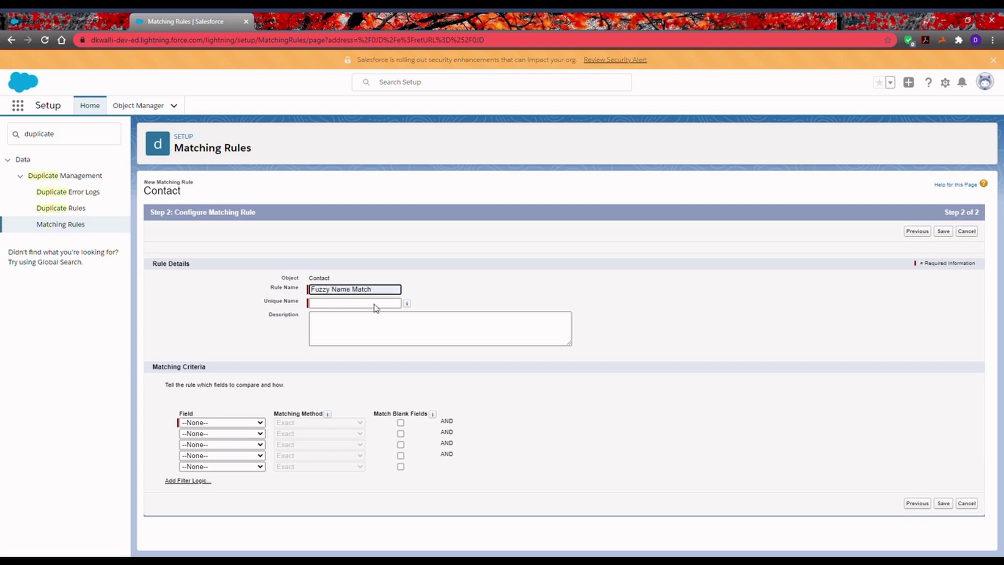
click(441, 353)
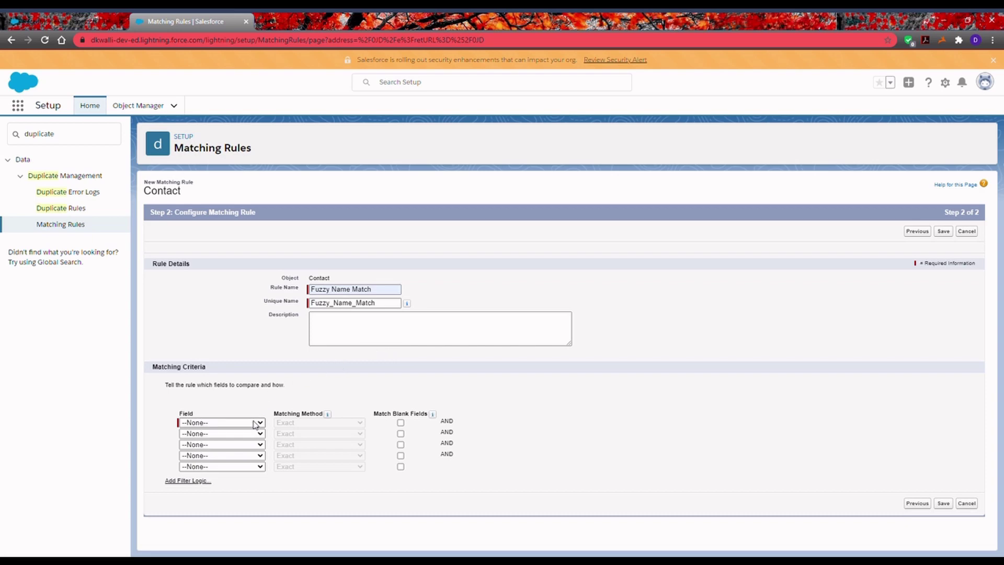
Set the criteria to First Name with Fuzzy: First Name and Last Name with Fuzzy: Last Name, matching blank fields for both.
click(207, 231)
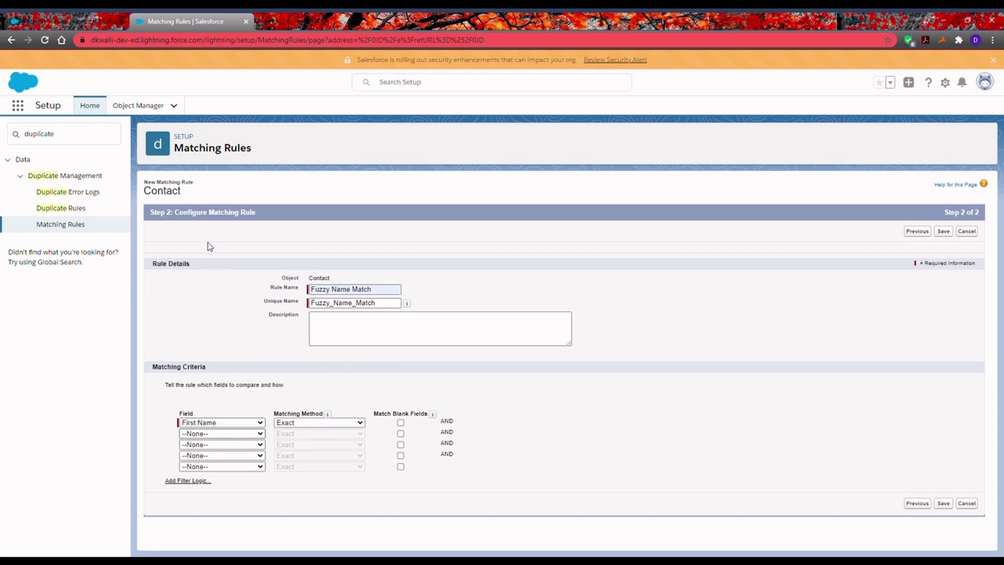
click(210, 290)
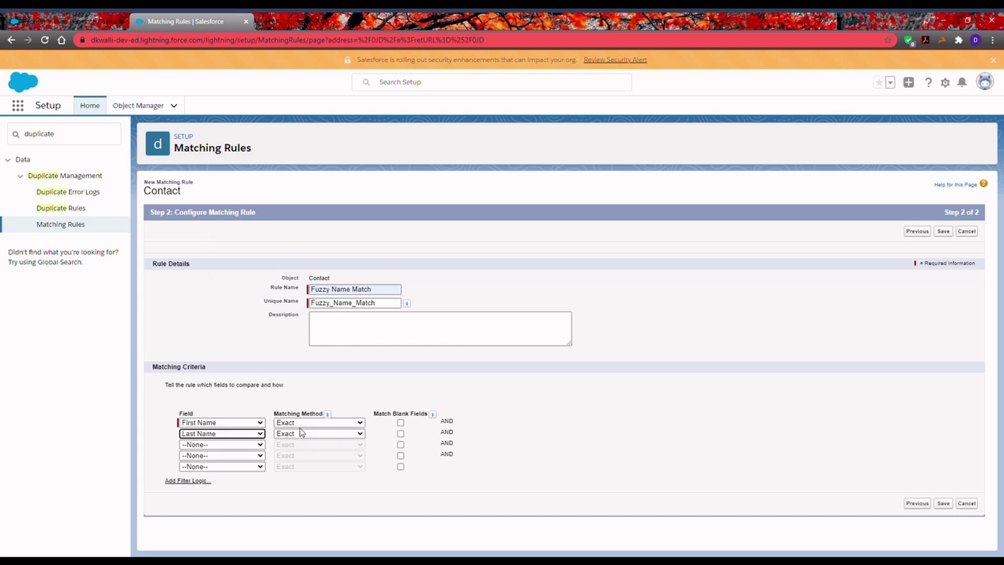
click(317, 422)
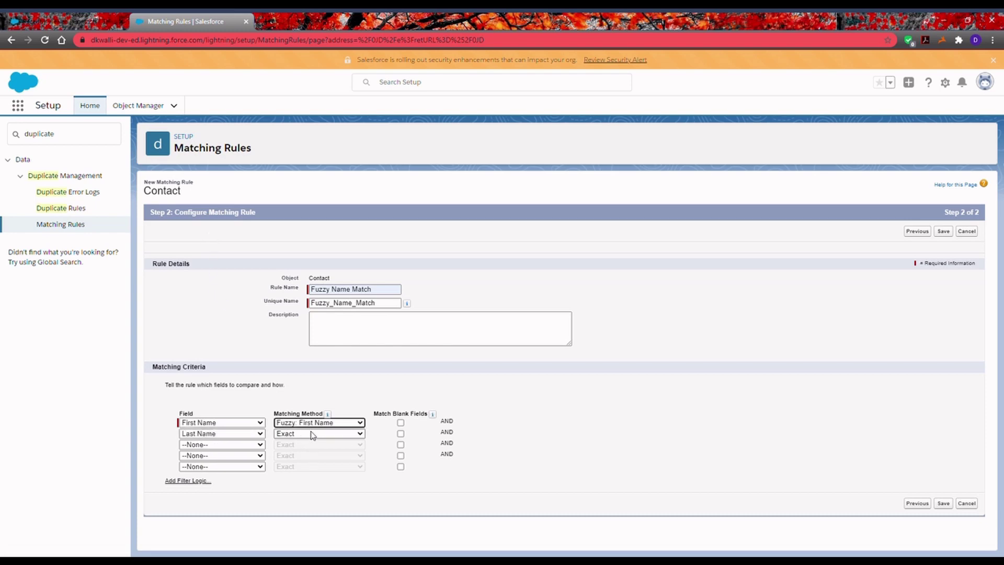
click(312, 435)
click(401, 423)
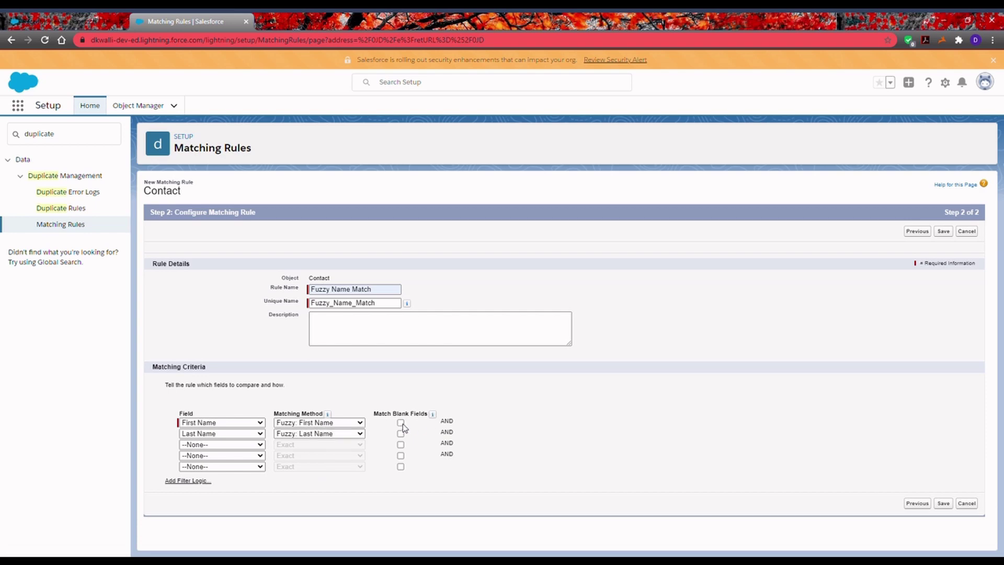
click(400, 434)
Save and activate the Fuzzy Name Match matching rule and acknowledge the activation notice.
click(944, 504)
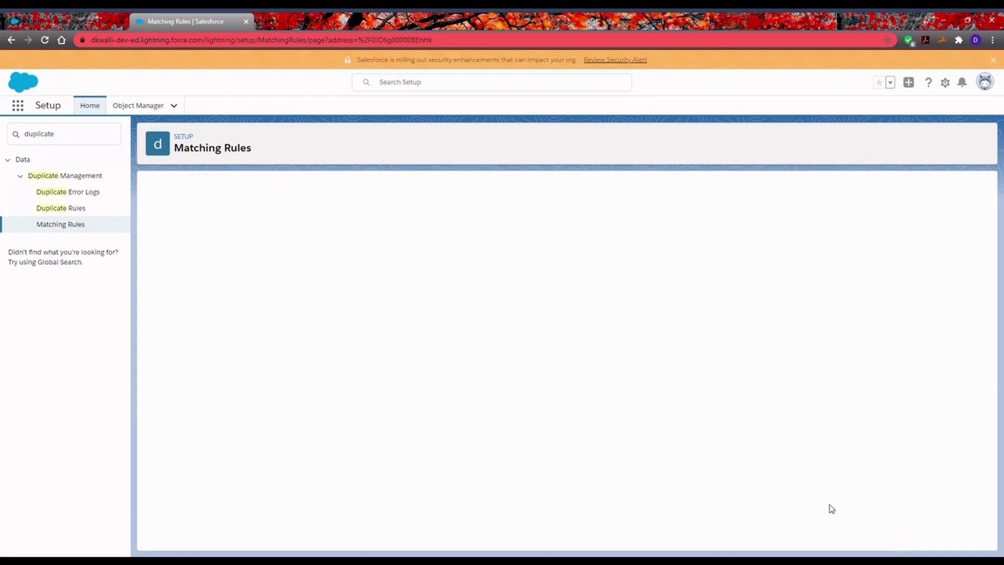
click(485, 225)
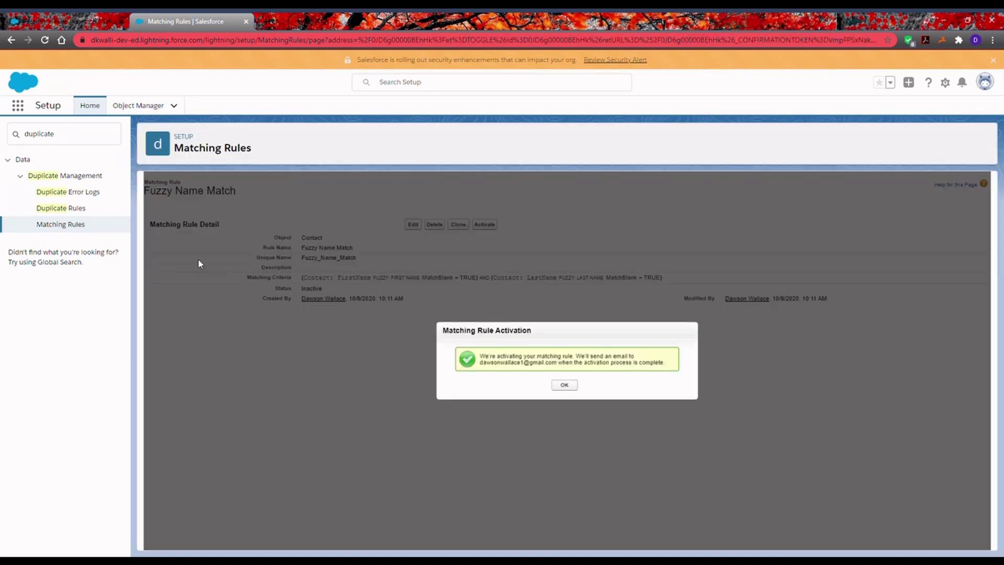
click(564, 385)
Edit the Name Duplicate duplicate rule to use the Fuzzy Name Match matching rule and save it.
click(65, 208)
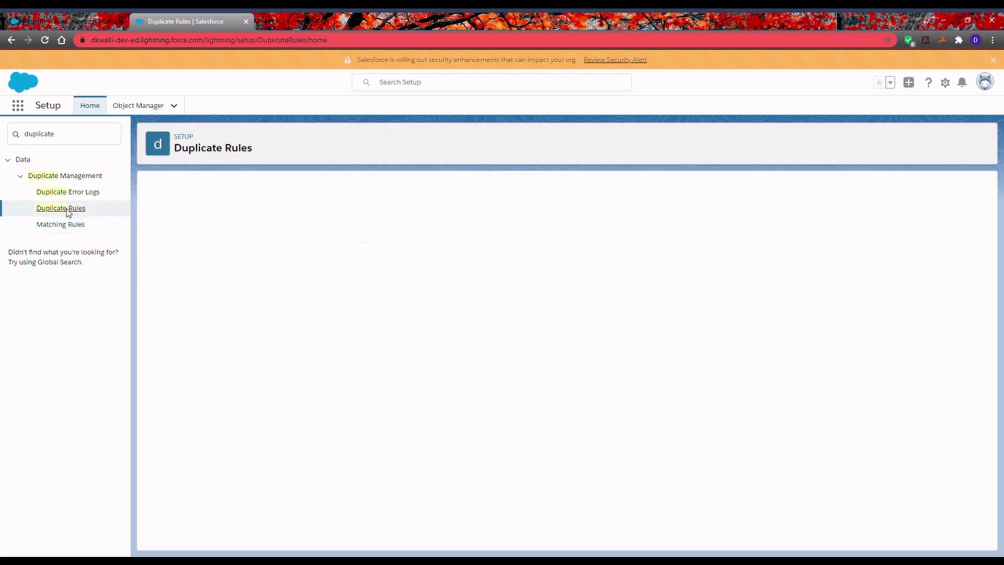
click(177, 296)
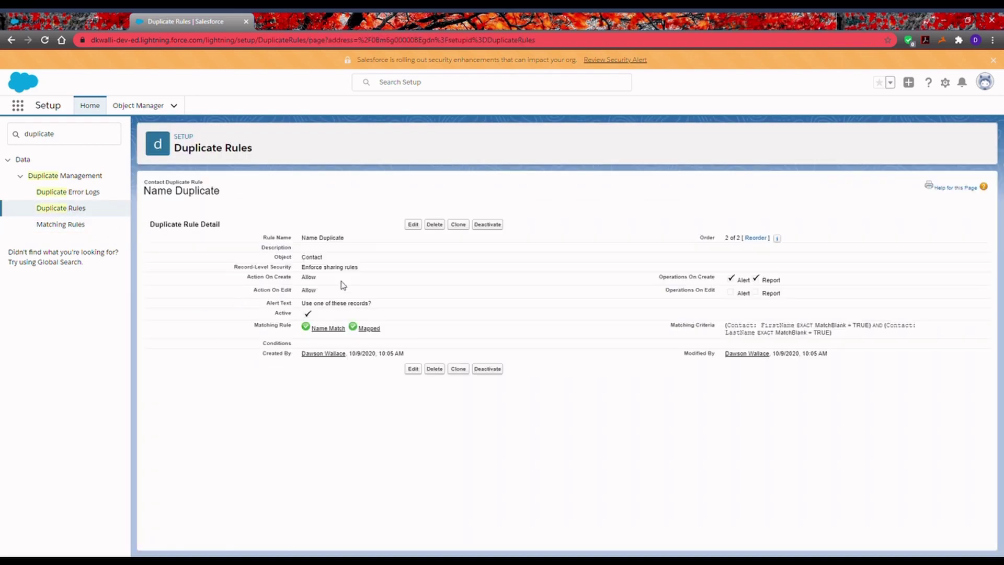
click(413, 225)
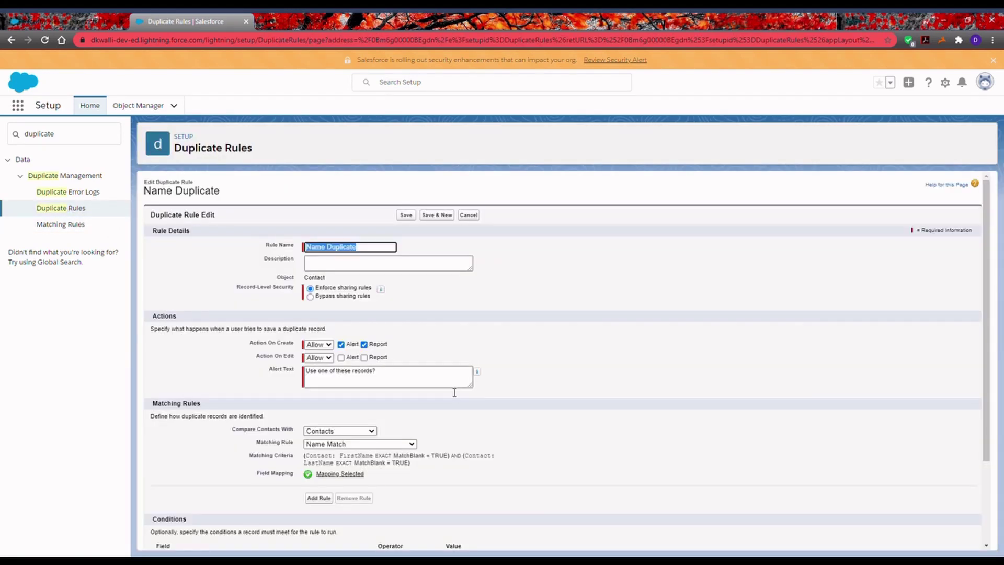
scroll(457, 395, down, 2)
scroll(458, 398, down, 1)
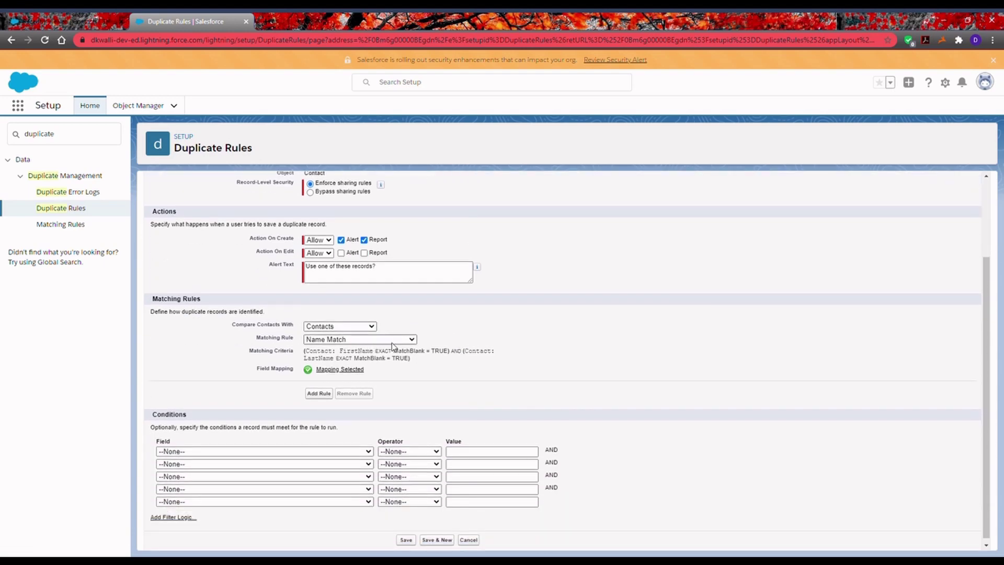
click(353, 374)
scroll(701, 381, down, 1)
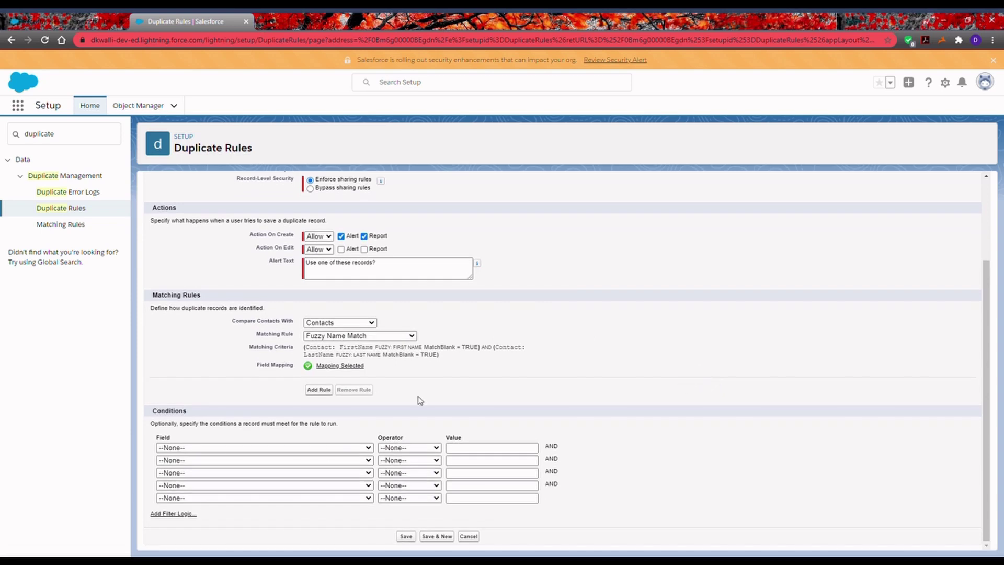
click(408, 536)
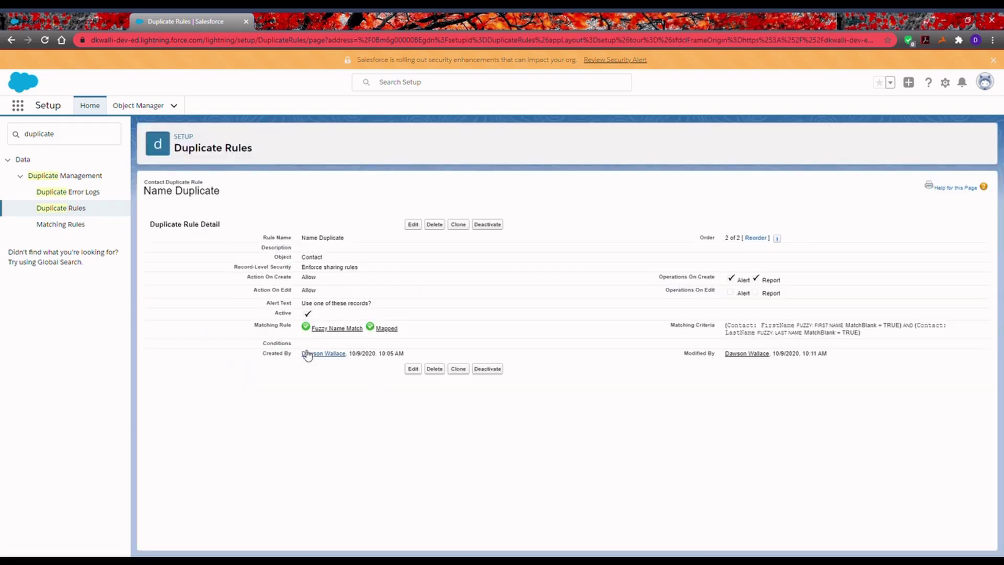
In the Sales Console contacts list, open the Dickenson plc contact Dupe, examine its potential duplicate records, and return to the list.
click(65, 19)
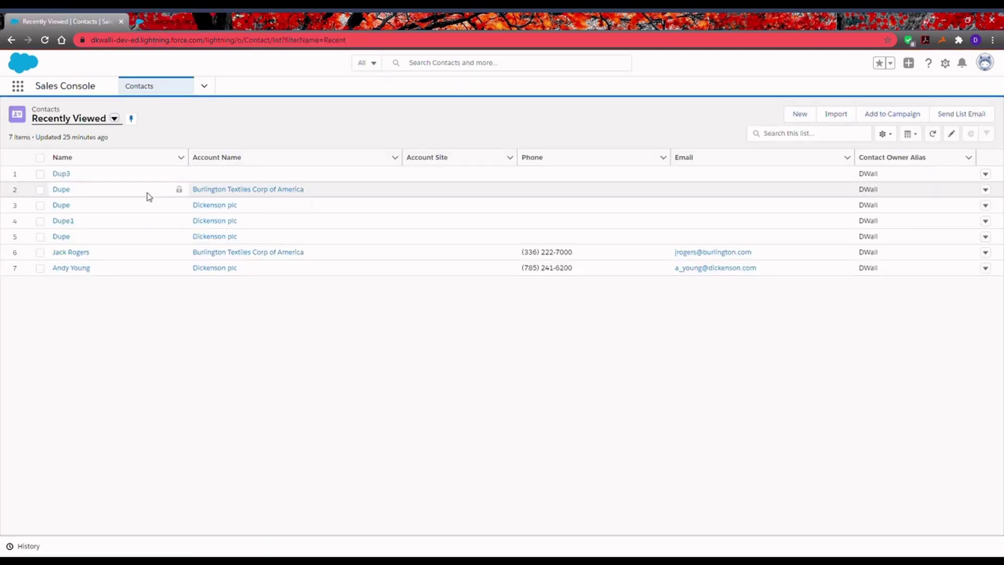
click(69, 205)
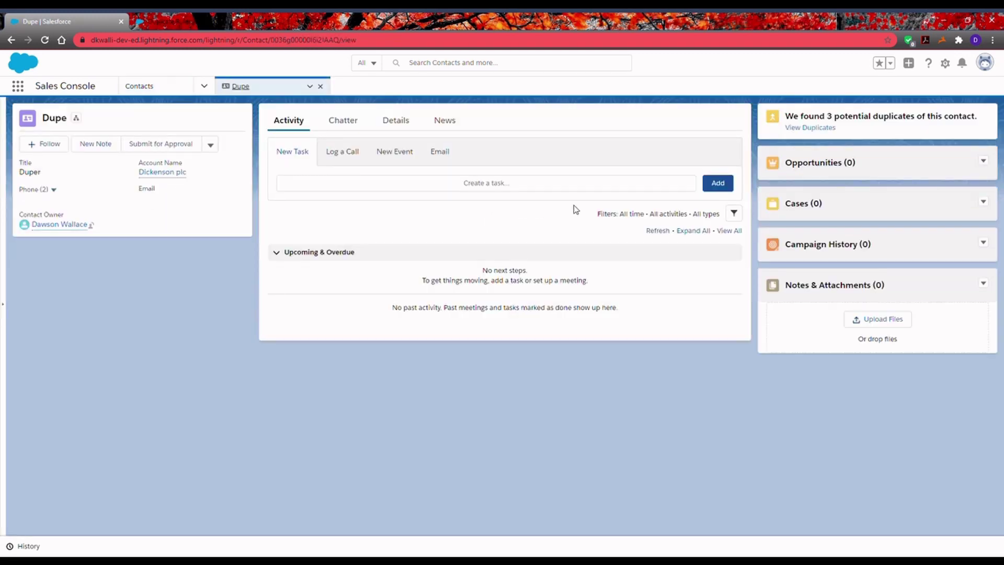
click(811, 128)
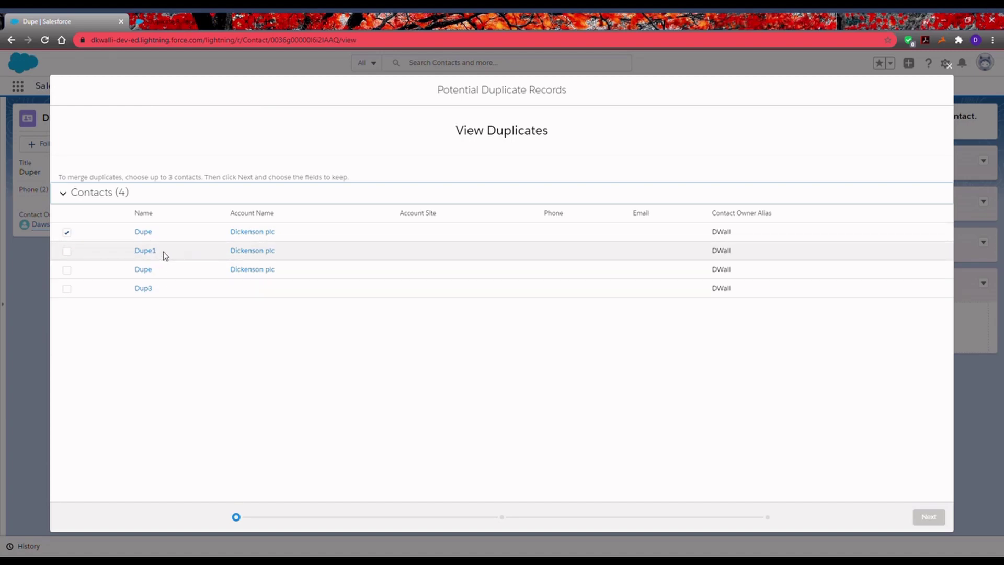
click(949, 66)
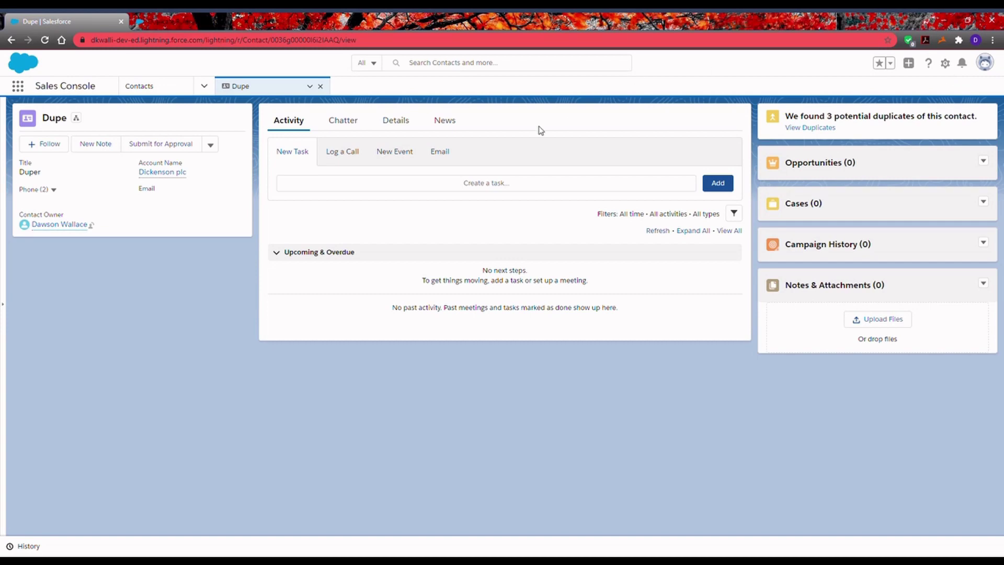
click(157, 87)
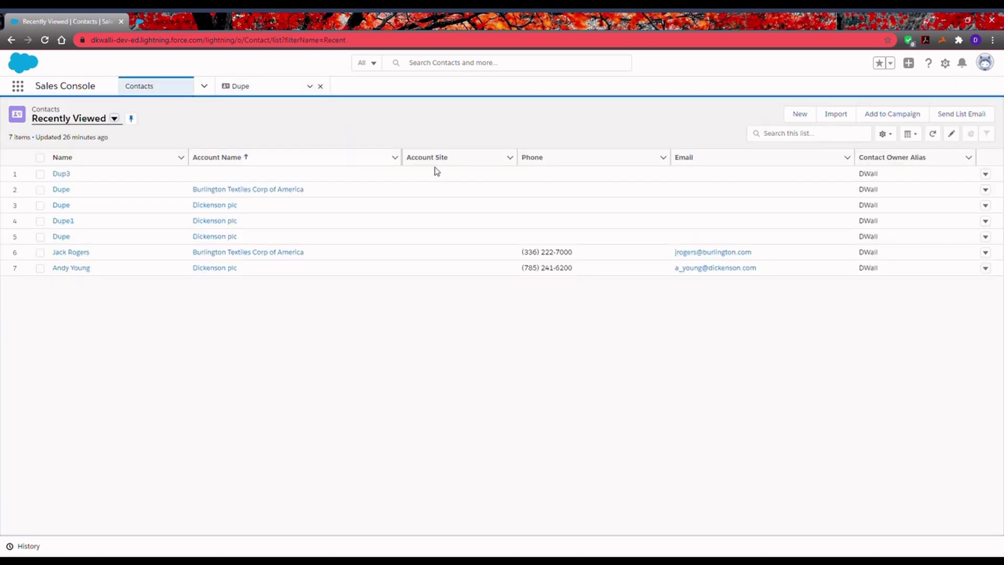
Switch to Salesforce Classic and open the Dickenson plc account at its related contacts.
click(985, 64)
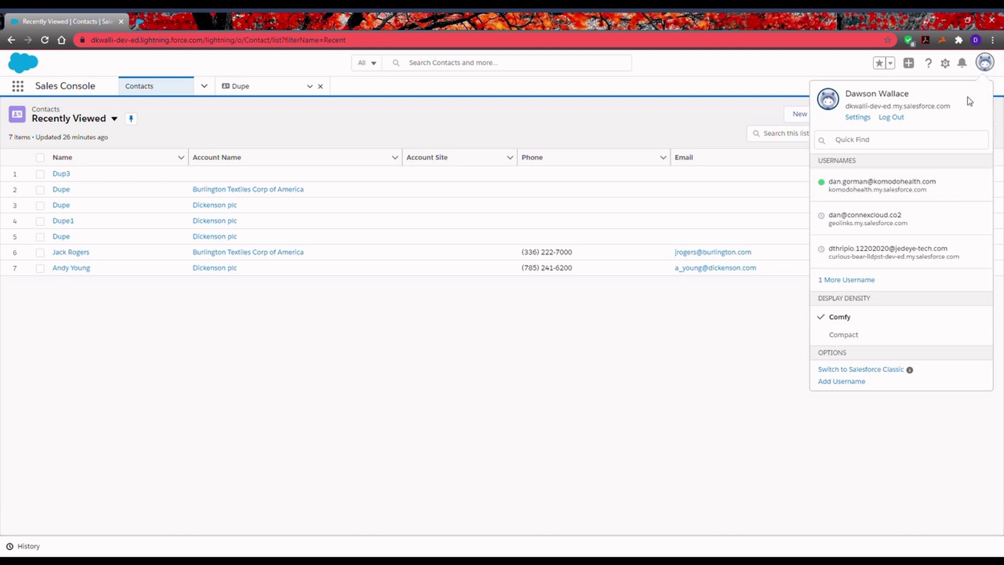
click(848, 370)
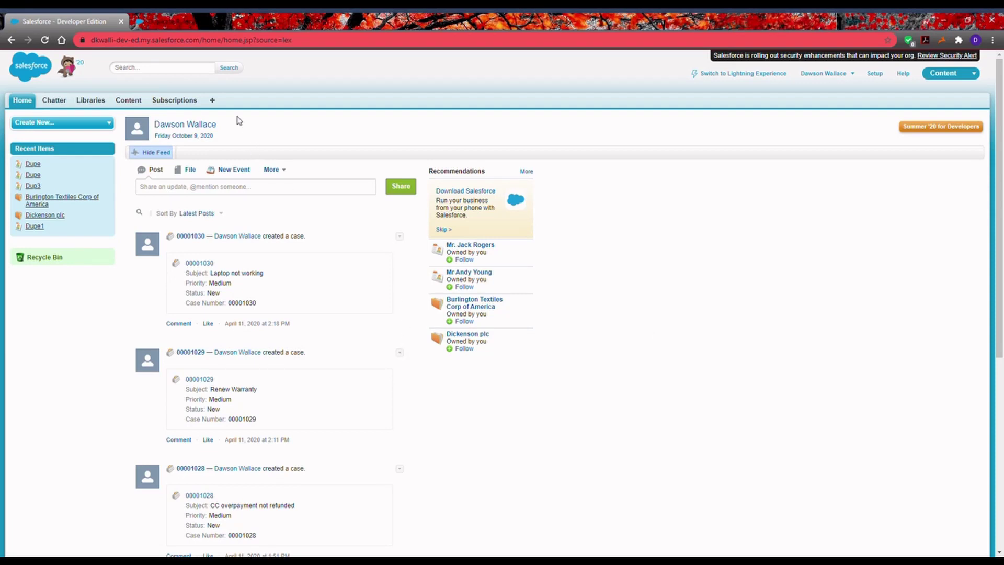
click(215, 101)
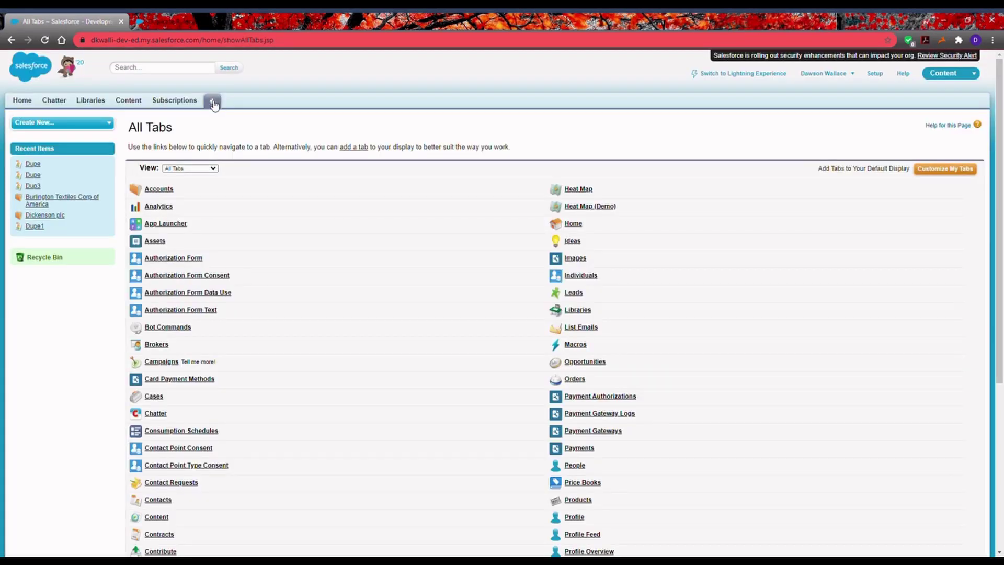
click(168, 190)
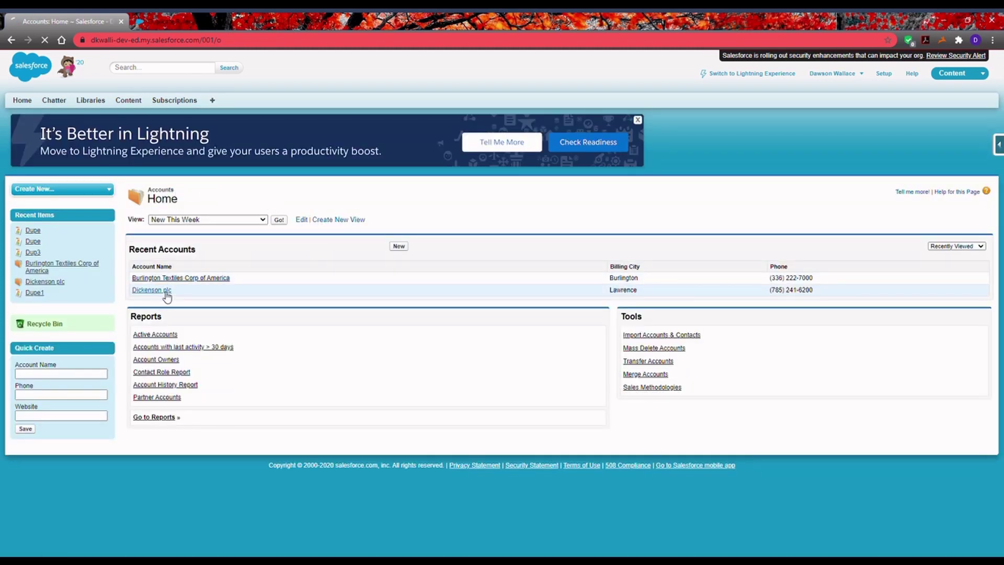
scroll(236, 308, down, 4)
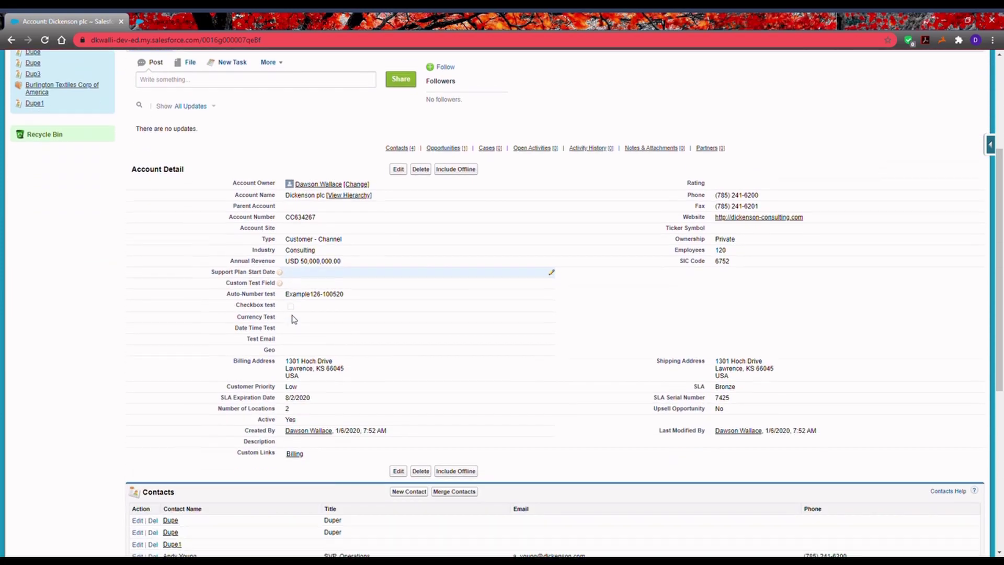
scroll(293, 319, down, 3)
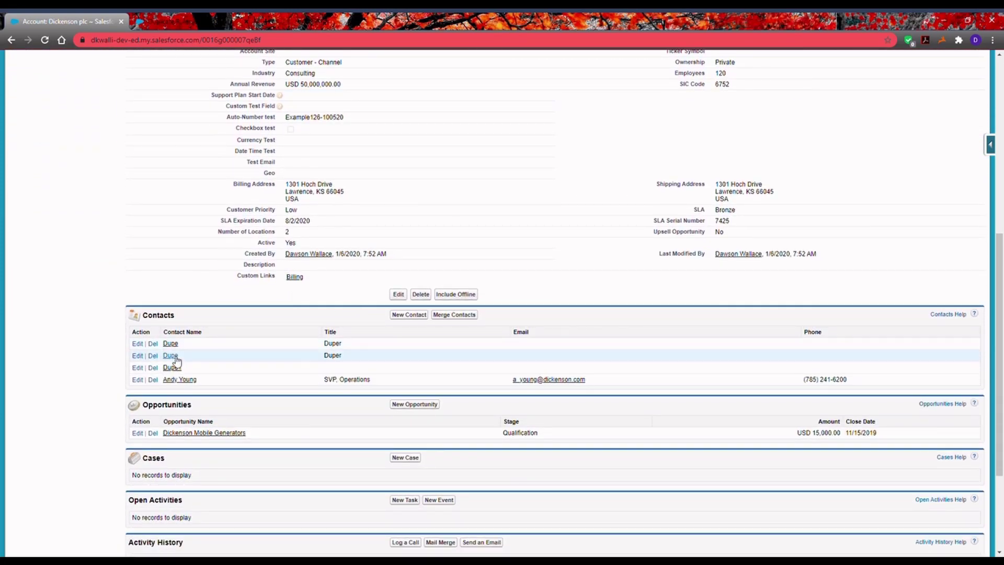
Start a contact merge for this account and select both Dupe records and Dupe1 as the records to merge.
click(454, 314)
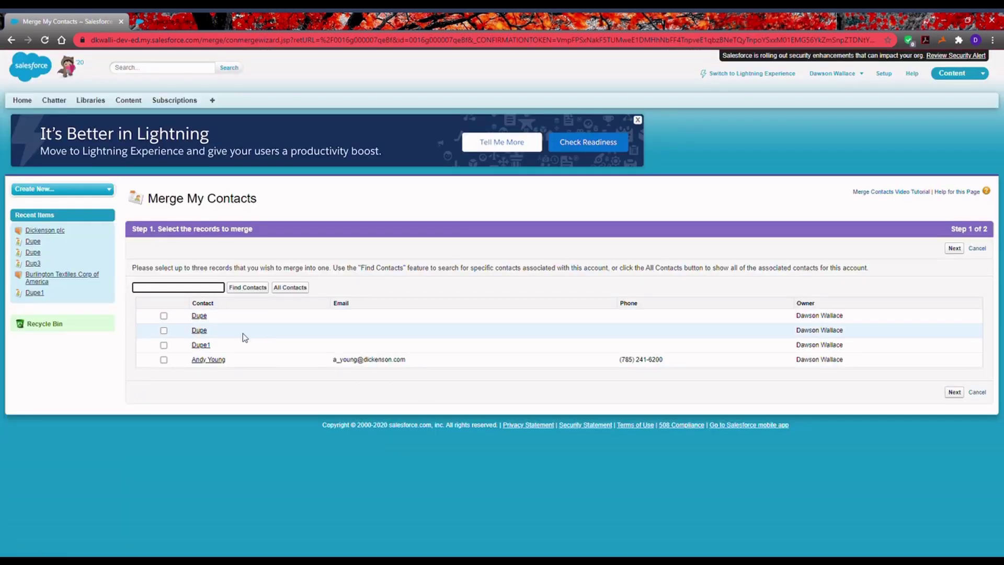
click(163, 316)
click(164, 330)
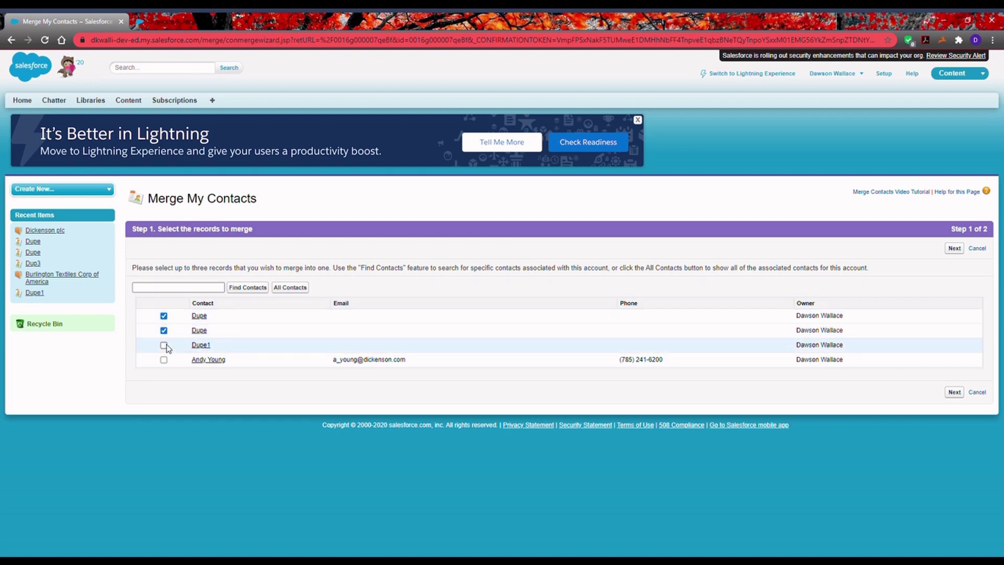
click(164, 345)
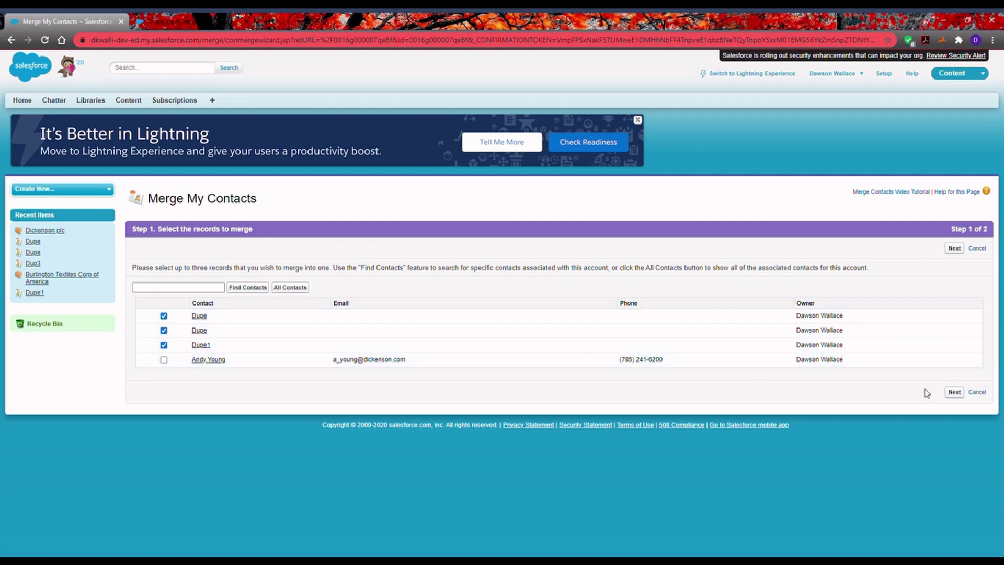
click(955, 392)
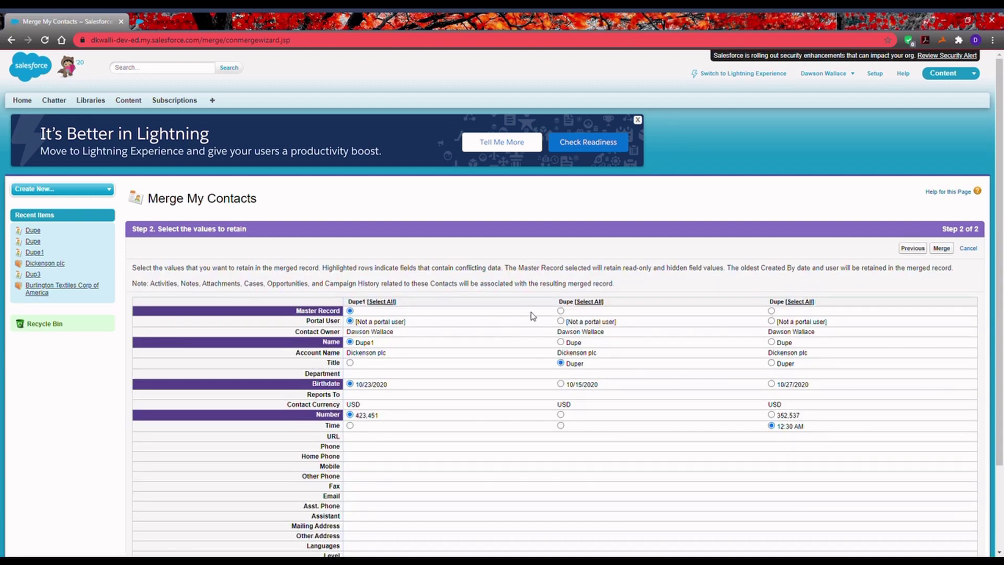
Retain the name Dupe with Dupe1 as the master record, and merge the three contacts, confirming the merge.
click(772, 321)
click(940, 250)
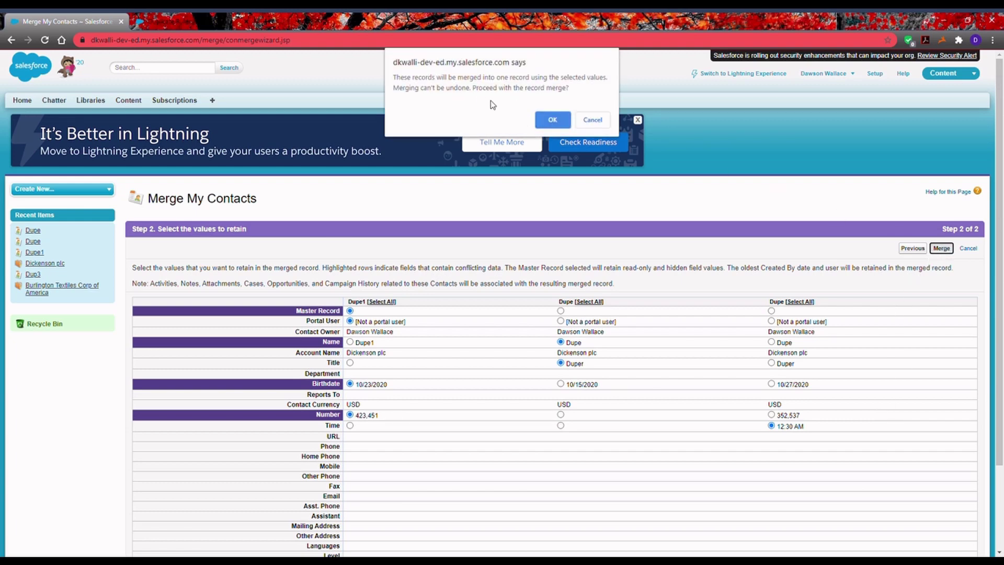
click(555, 120)
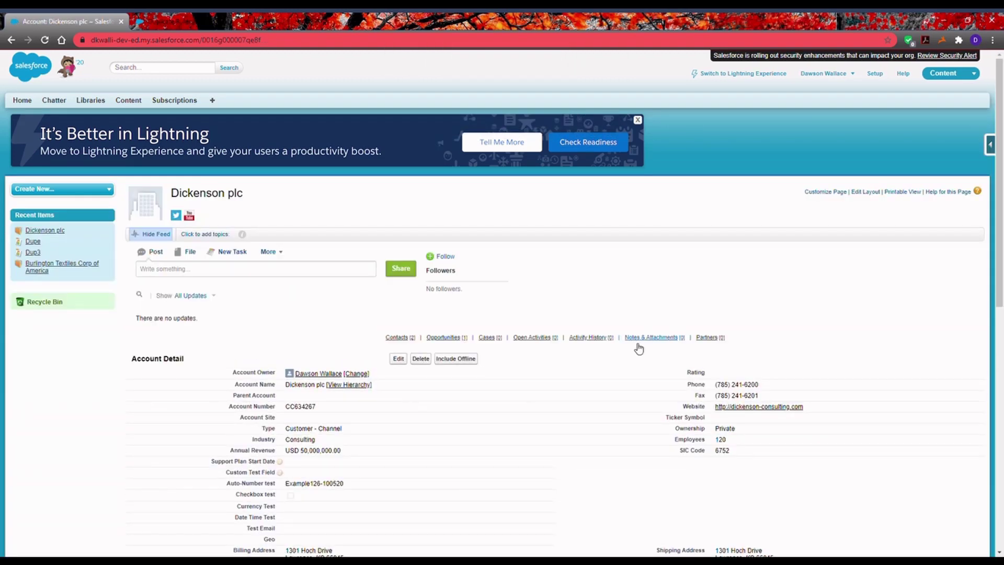
Return to Lightning Experience and close the Dickenson plc and Dupe records to get back to the contacts list.
scroll(418, 419, down, 5)
scroll(429, 418, up, 5)
click(735, 76)
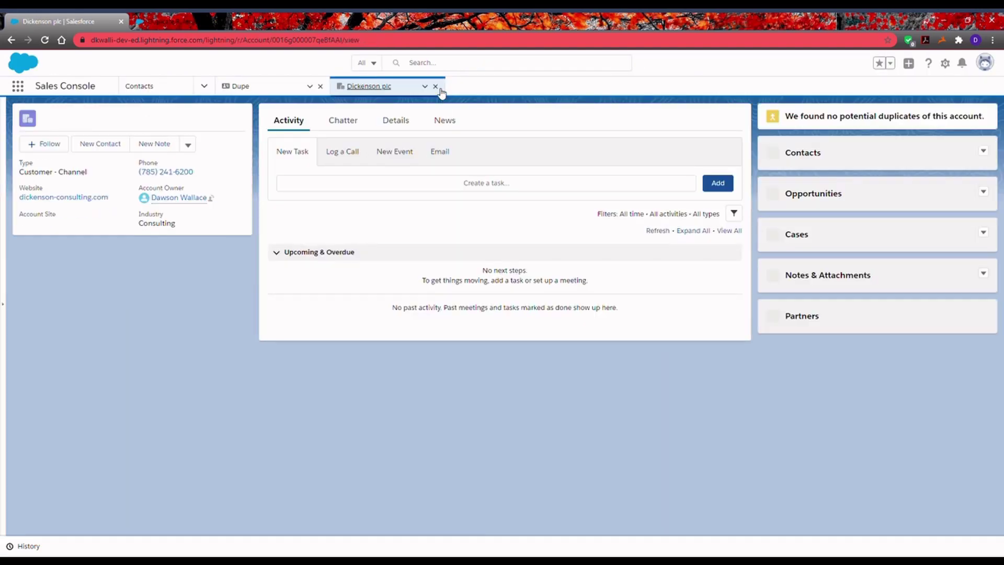
click(435, 86)
click(320, 86)
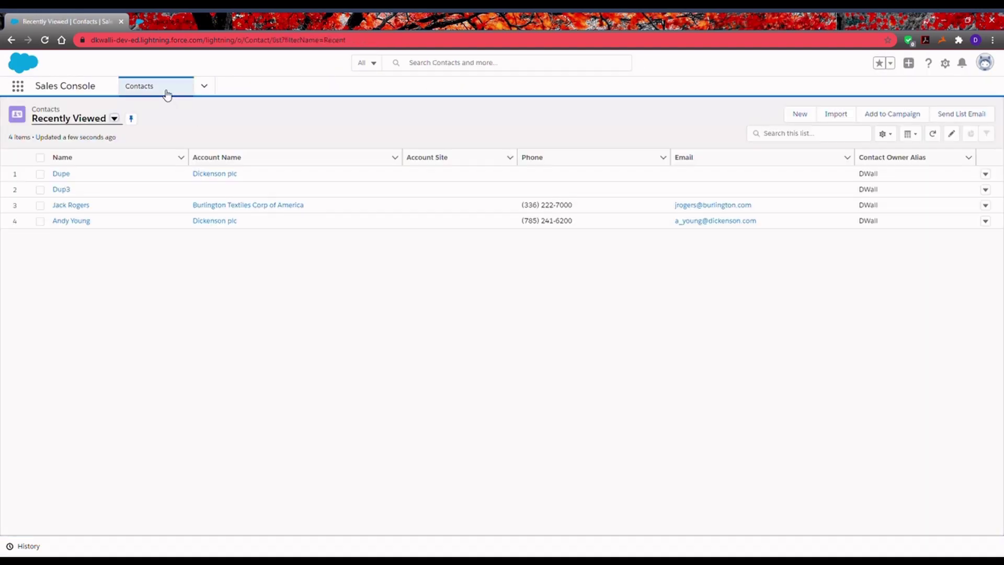